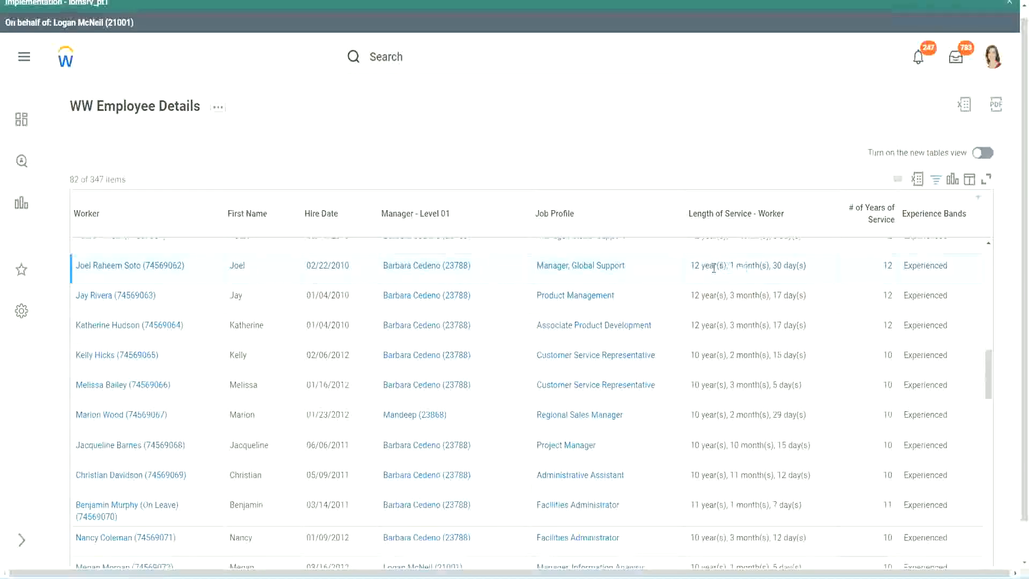
Compare the Length of Service text with the # of Years of Service value for several workers in the WW Employee Details report.
{"action": "double_click", "coordinate": [696, 269]}
{"action": "left_click", "coordinate": [728, 265]}
{"action": "left_click_drag", "start_coordinate": [690, 266], "coordinate": [788, 265]}
{"action": "left_click", "coordinate": [861, 276]}
{"action": "double_click", "coordinate": [860, 275]}
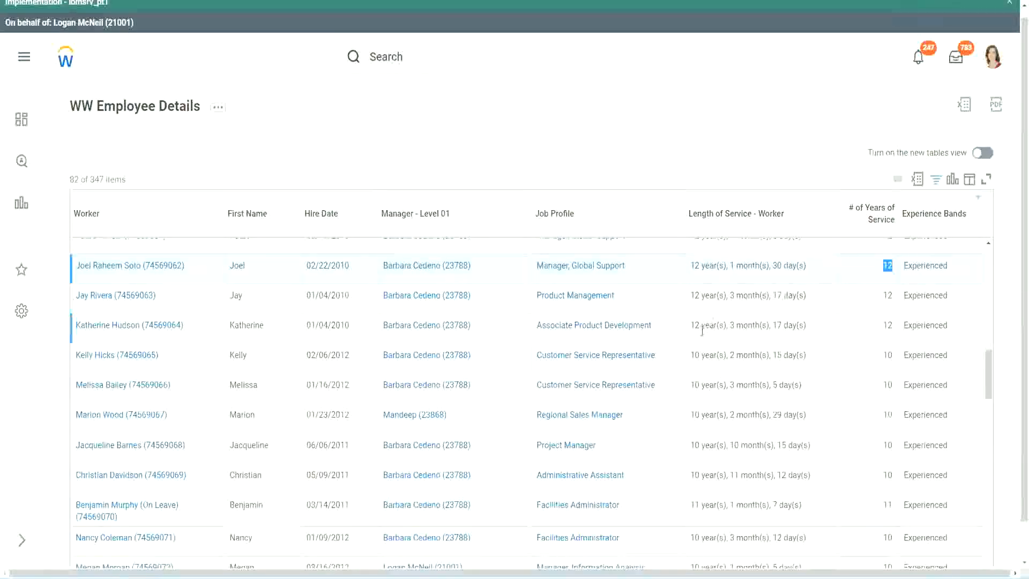
{"action": "left_click", "coordinate": [707, 475]}
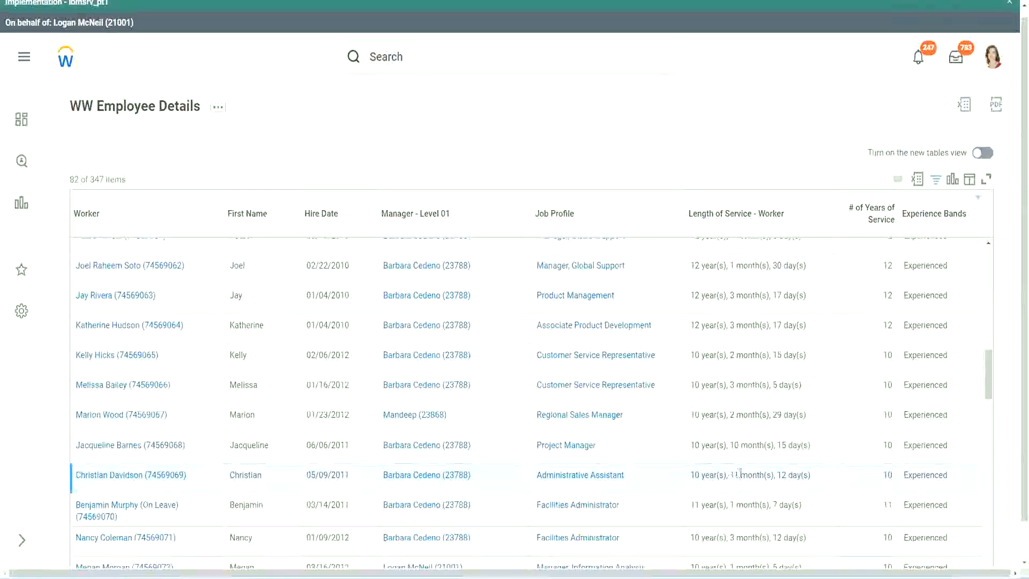
{"action": "left_click_drag", "start_coordinate": [731, 474], "coordinate": [786, 476]}
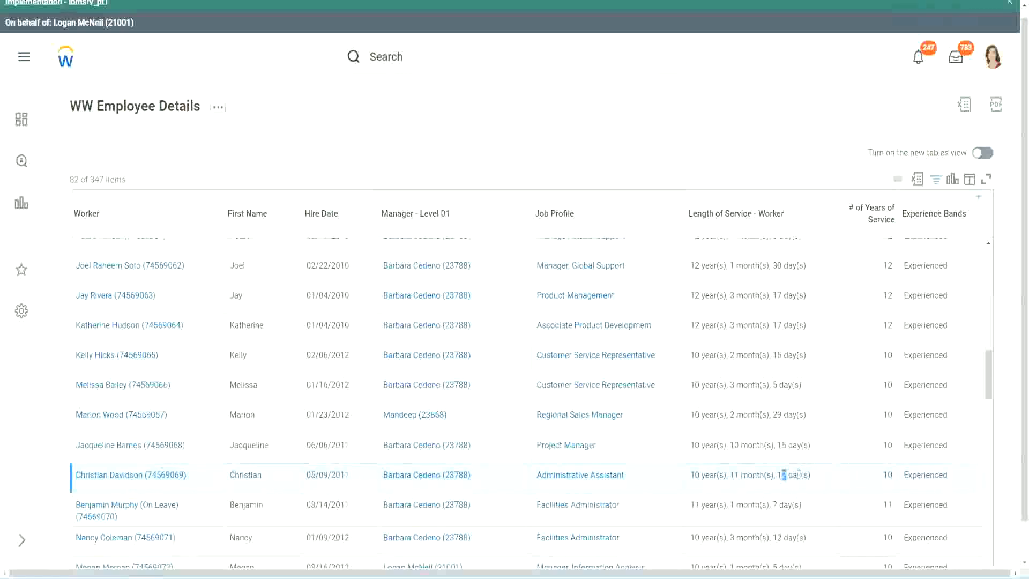
{"action": "left_click", "coordinate": [798, 474]}
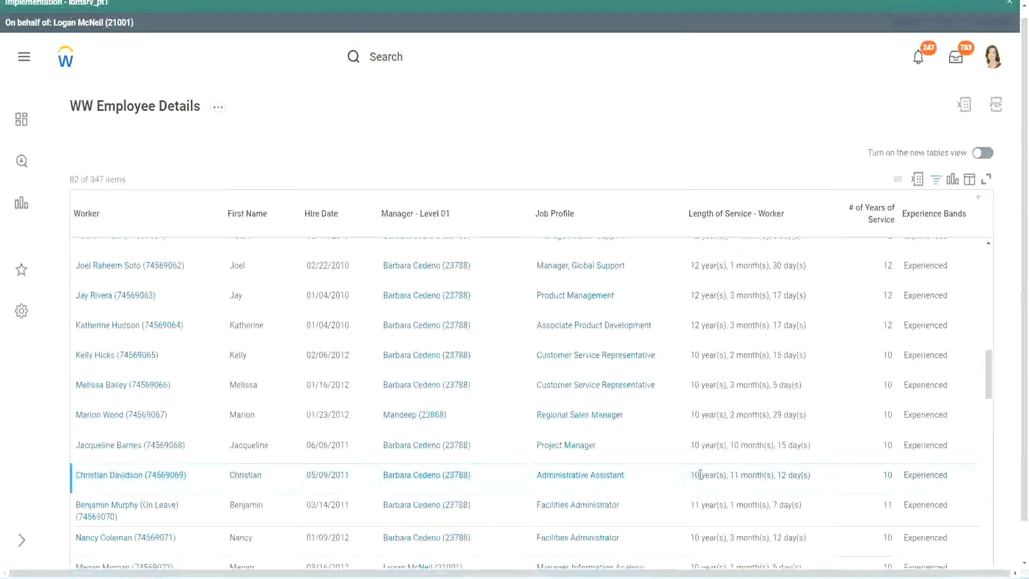
{"action": "double_click", "coordinate": [887, 475]}
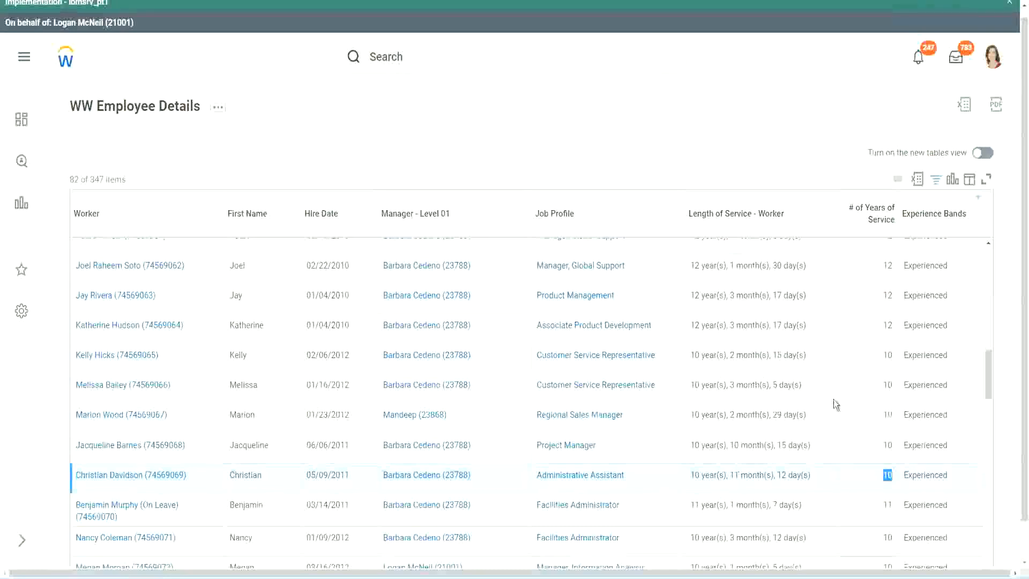
{"action": "left_click", "coordinate": [885, 336]}
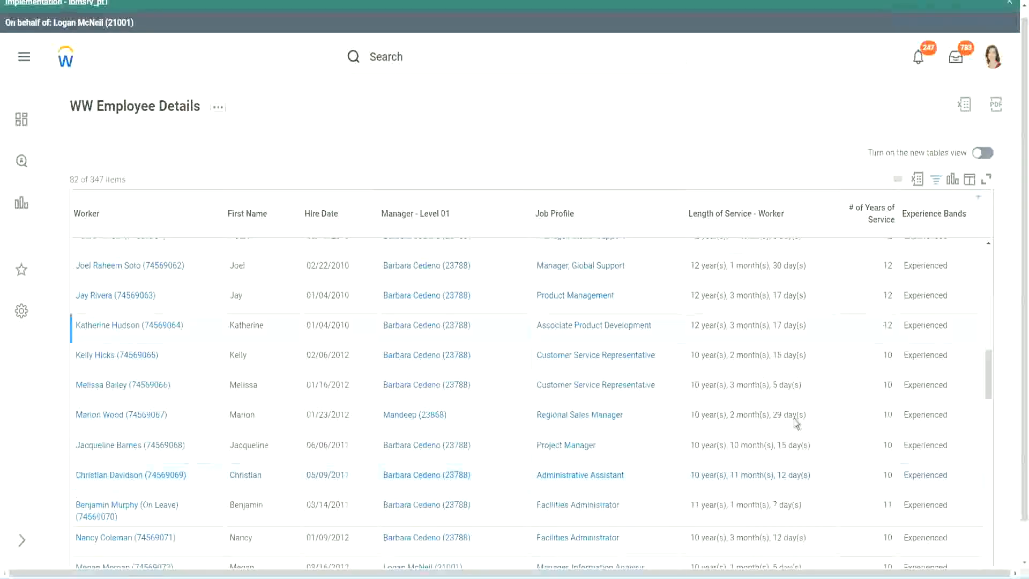
{"action": "double_click", "coordinate": [703, 472]}
{"action": "left_click", "coordinate": [777, 471]}
{"action": "left_click_drag", "start_coordinate": [883, 266], "coordinate": [893, 266]}
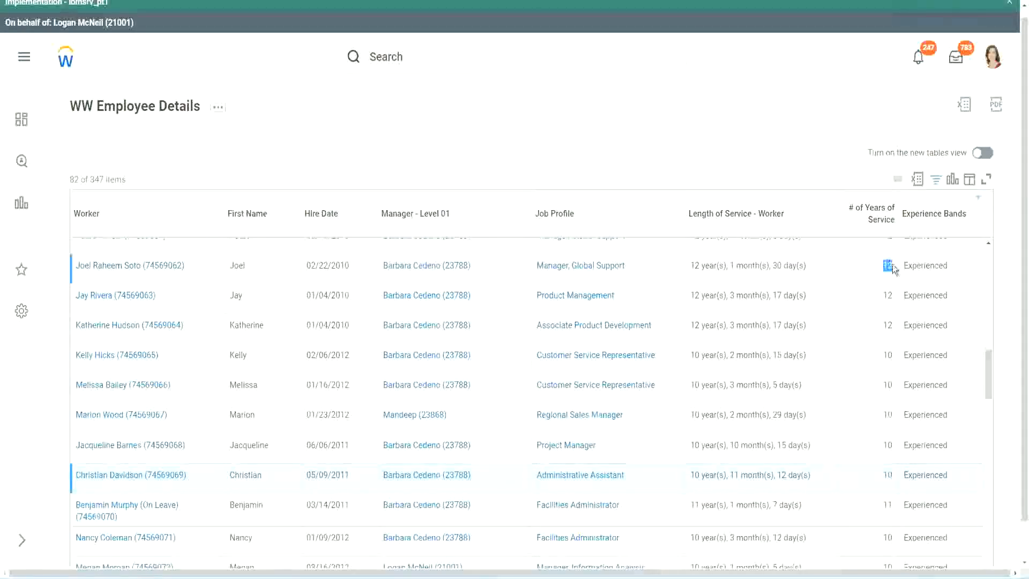
{"action": "left_click_drag", "start_coordinate": [691, 267], "coordinate": [820, 266]}
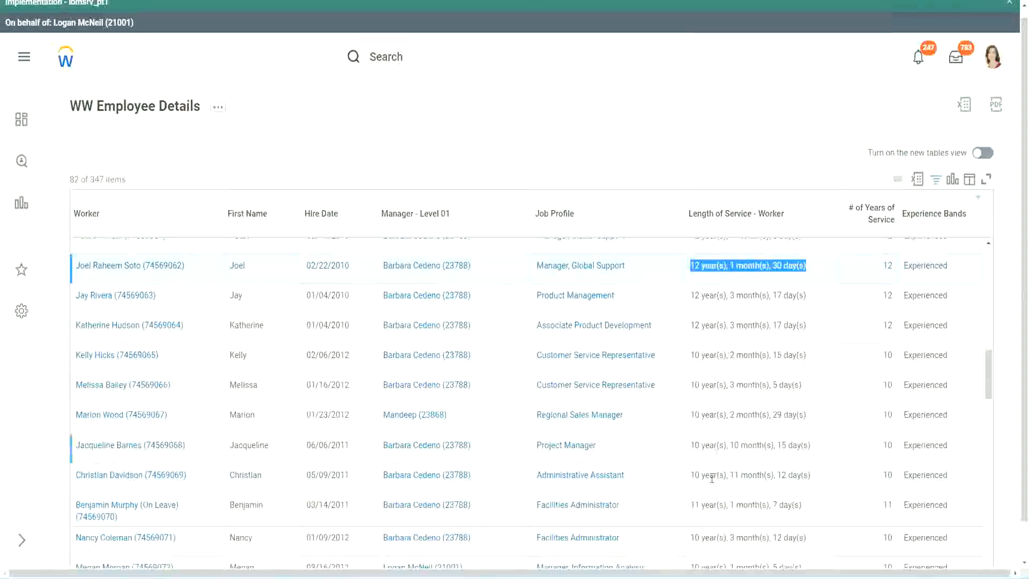
{"action": "left_click", "coordinate": [798, 474]}
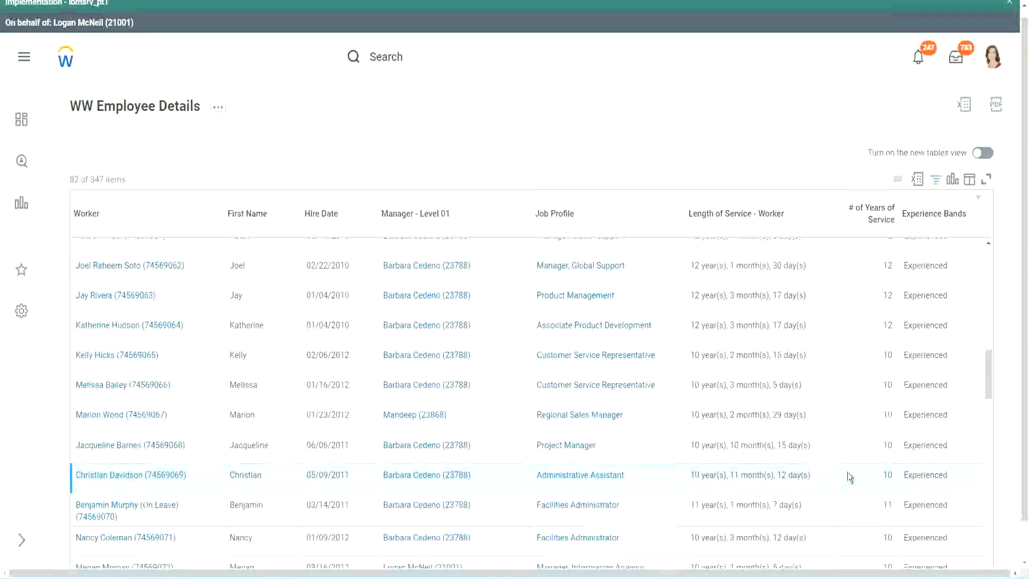
{"action": "double_click", "coordinate": [886, 474]}
{"action": "left_click", "coordinate": [850, 477]}
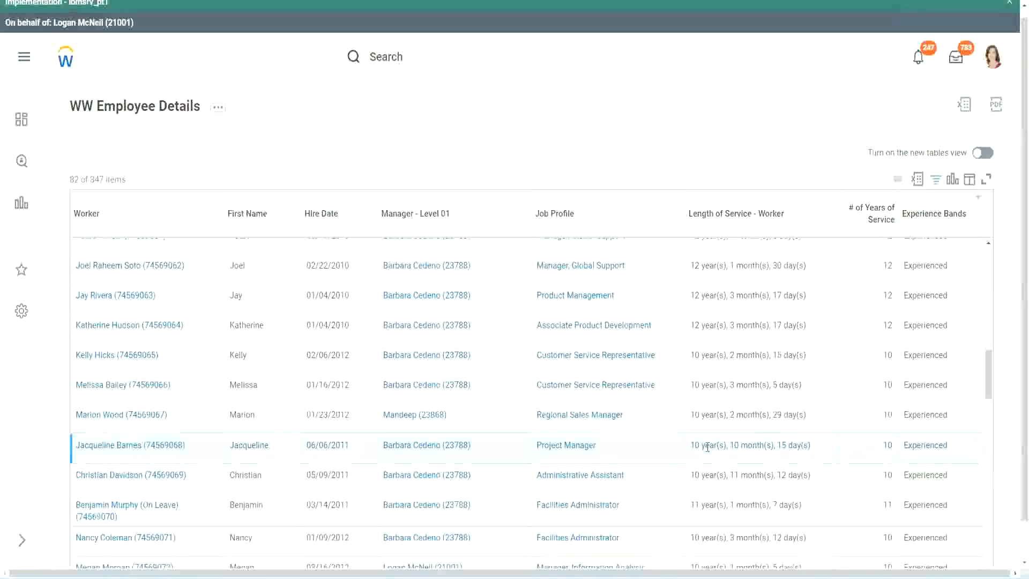
{"action": "double_click", "coordinate": [734, 445]}
{"action": "left_click", "coordinate": [768, 445]}
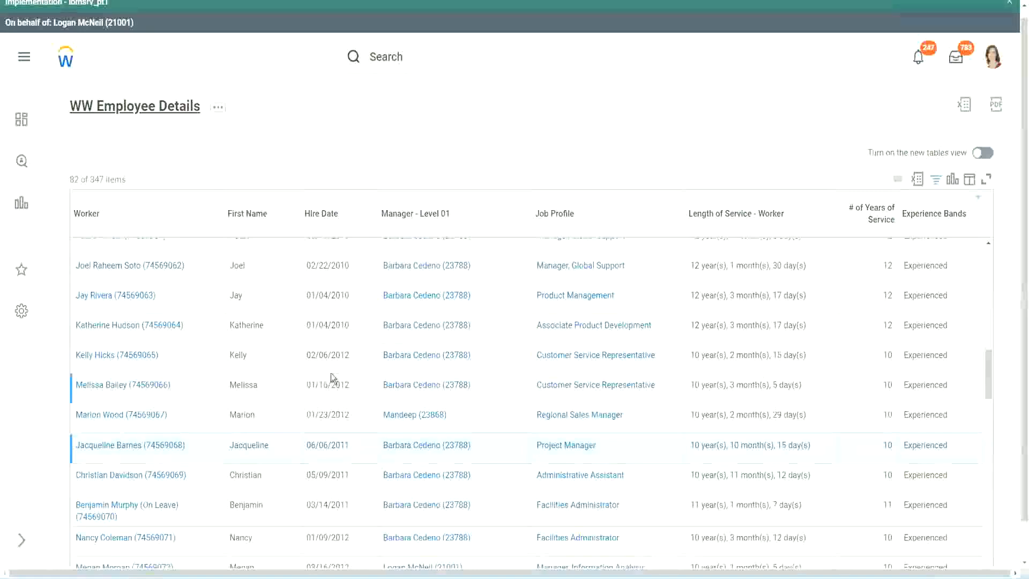
Open the CF-WW-Eval Exp-Derive Experience Bands from Years of Service field from the report's columns in a new tab and dismiss the Implementation banner.
{"action": "scroll", "coordinate": [333, 379], "scroll_direction": "down", "scroll_amount": 5}
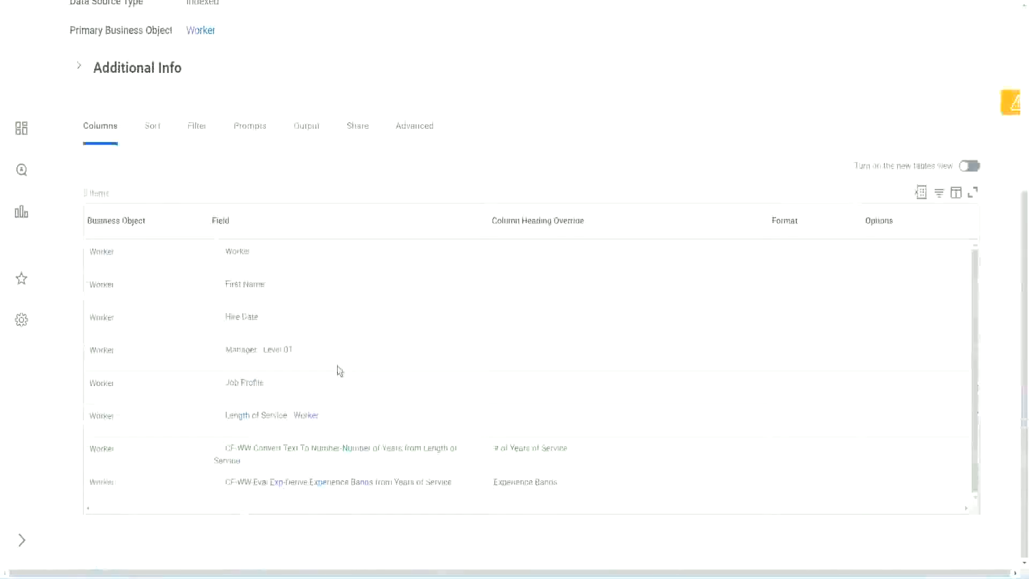
{"action": "right_click", "coordinate": [279, 487]}
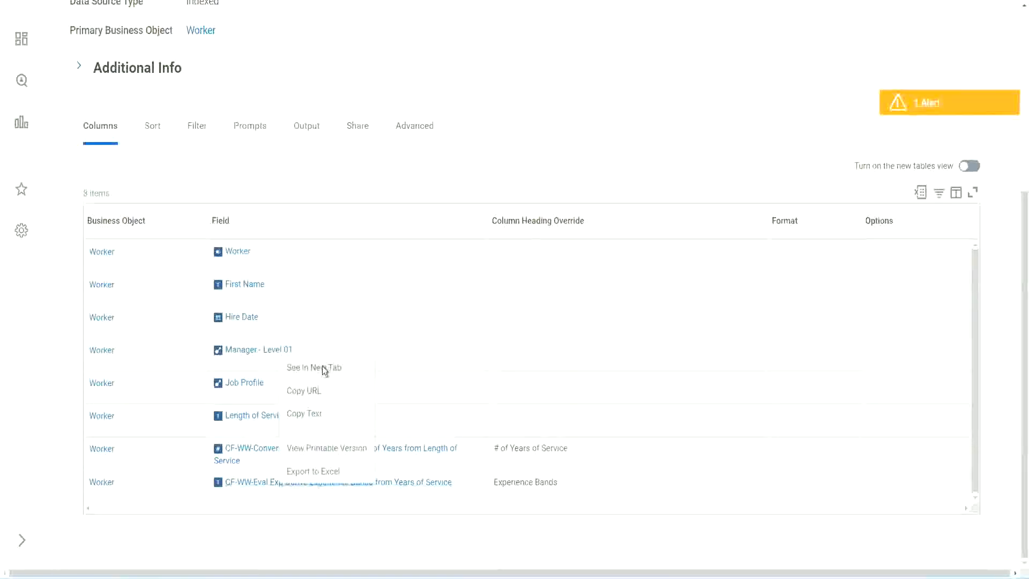
{"action": "left_click", "coordinate": [323, 365]}
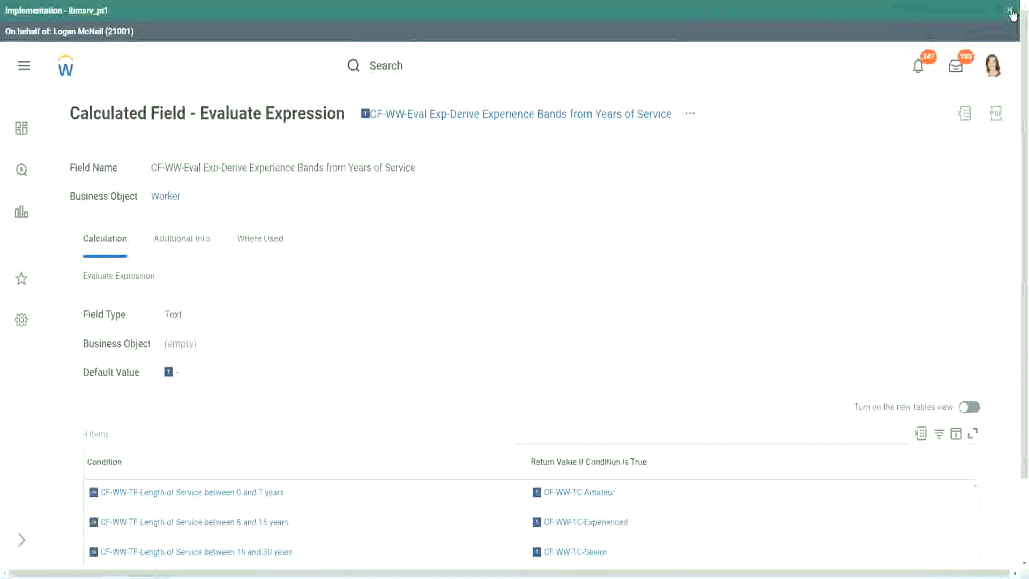
{"action": "left_click", "coordinate": [1010, 11]}
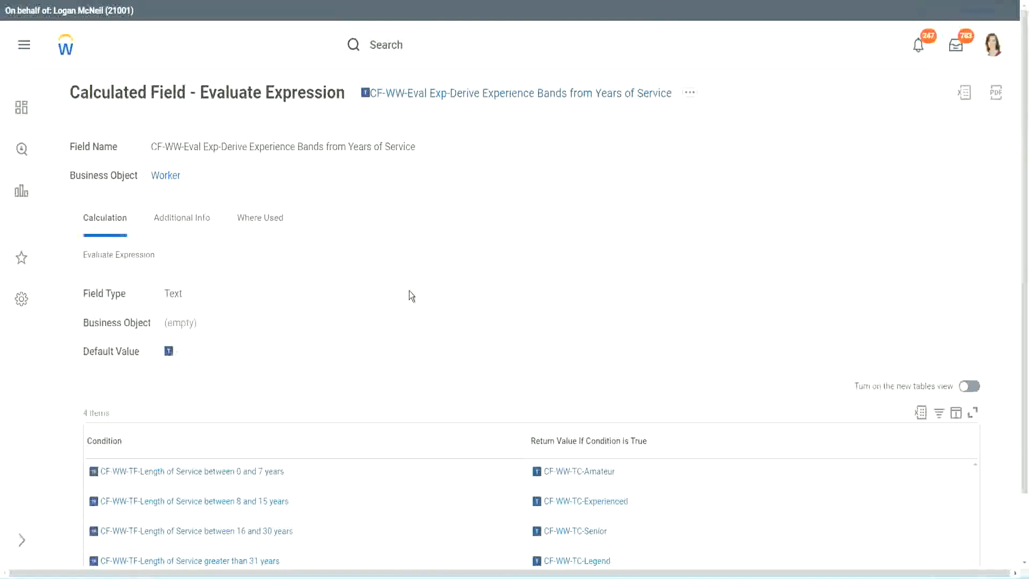
Copy the name of the Evaluate Expression calculated field that derives the experience bands.
{"action": "scroll", "coordinate": [429, 286], "scroll_direction": "down", "scroll_amount": 2}
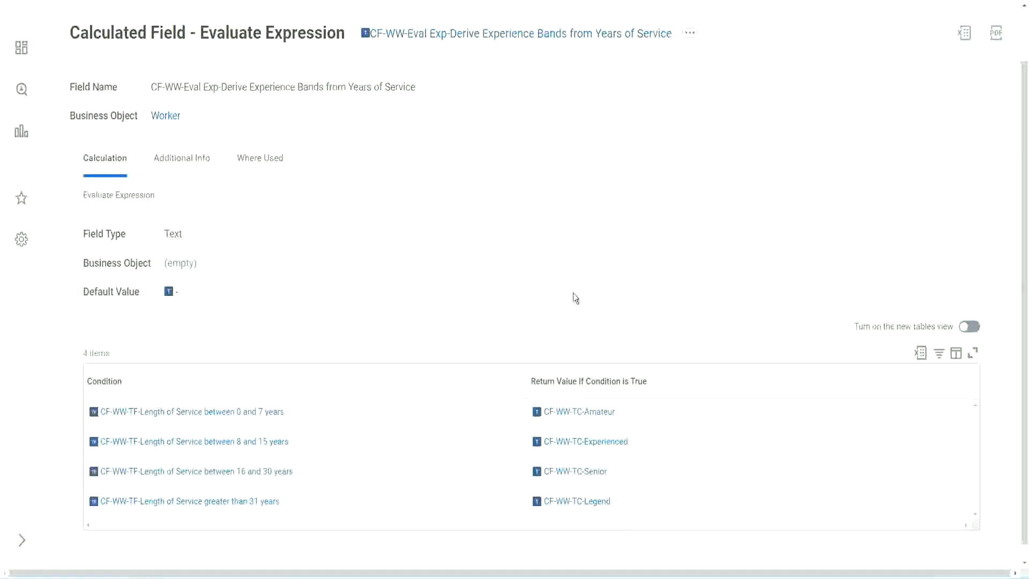
{"action": "left_click", "coordinate": [467, 378]}
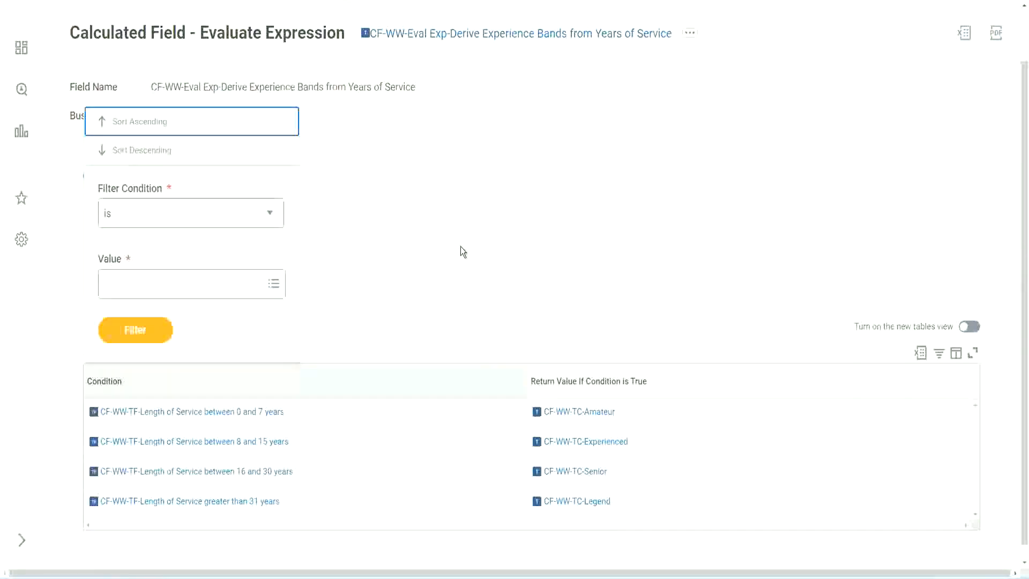
{"action": "left_click", "coordinate": [461, 251]}
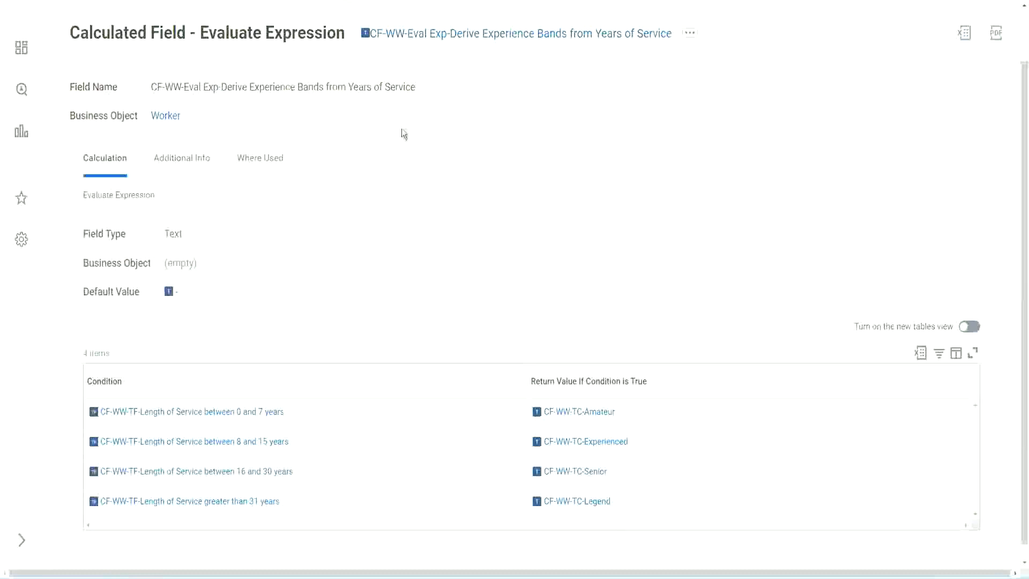
{"action": "right_click", "coordinate": [453, 39]}
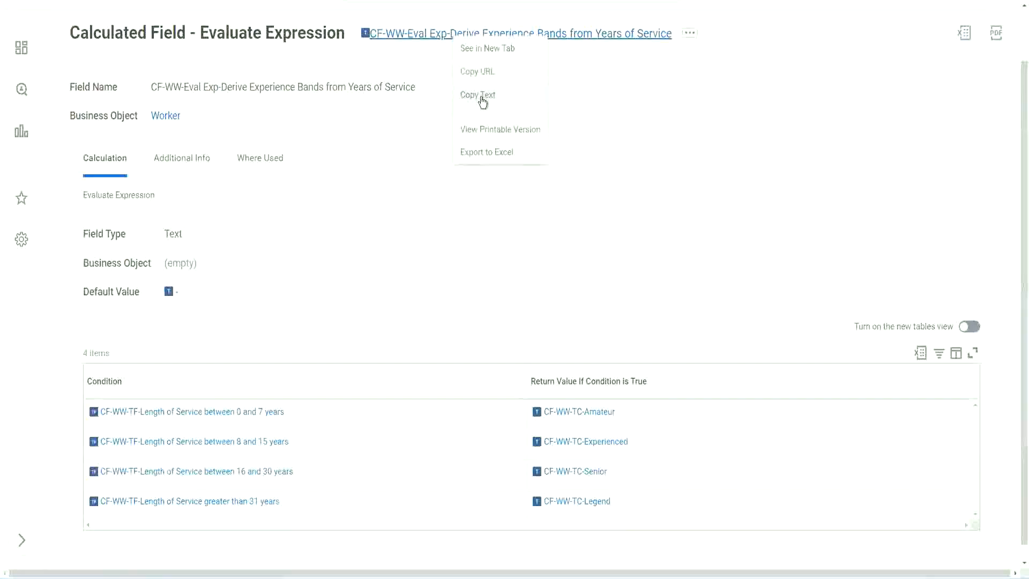
{"action": "left_click", "coordinate": [482, 96]}
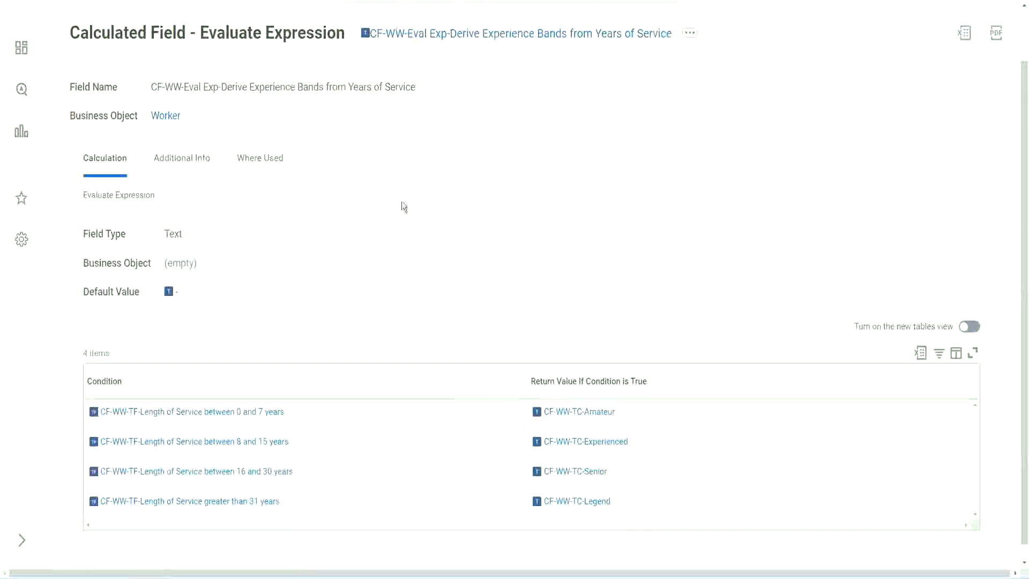
Return to the WW Employee Details report definition, search for "create cal field" and open the Create Calculated Field task.
{"action": "scroll", "coordinate": [400, 213], "scroll_direction": "up", "scroll_amount": 1}
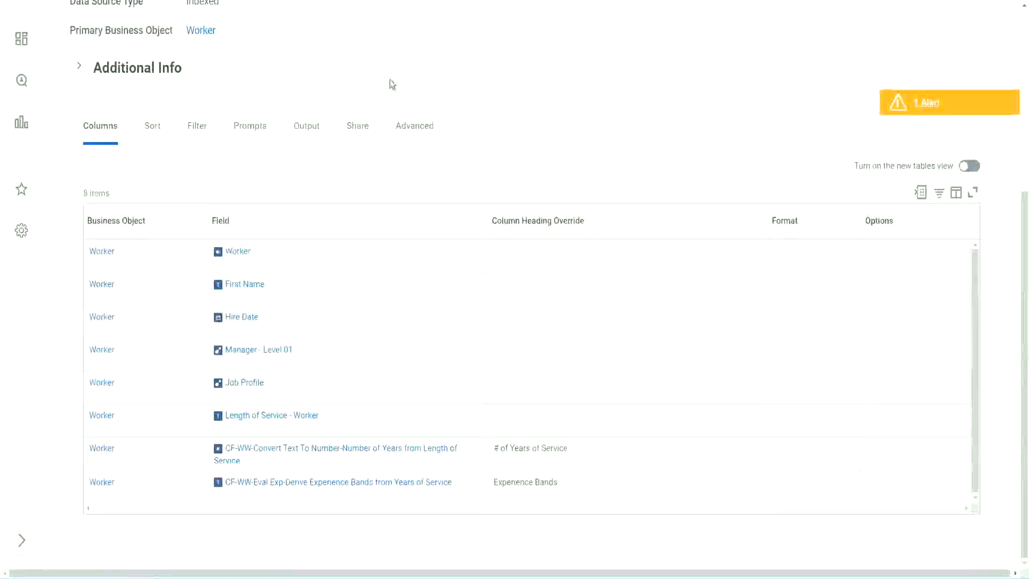
{"action": "scroll", "coordinate": [390, 79], "scroll_direction": "up", "scroll_amount": 5}
{"action": "left_click", "coordinate": [418, 66]}
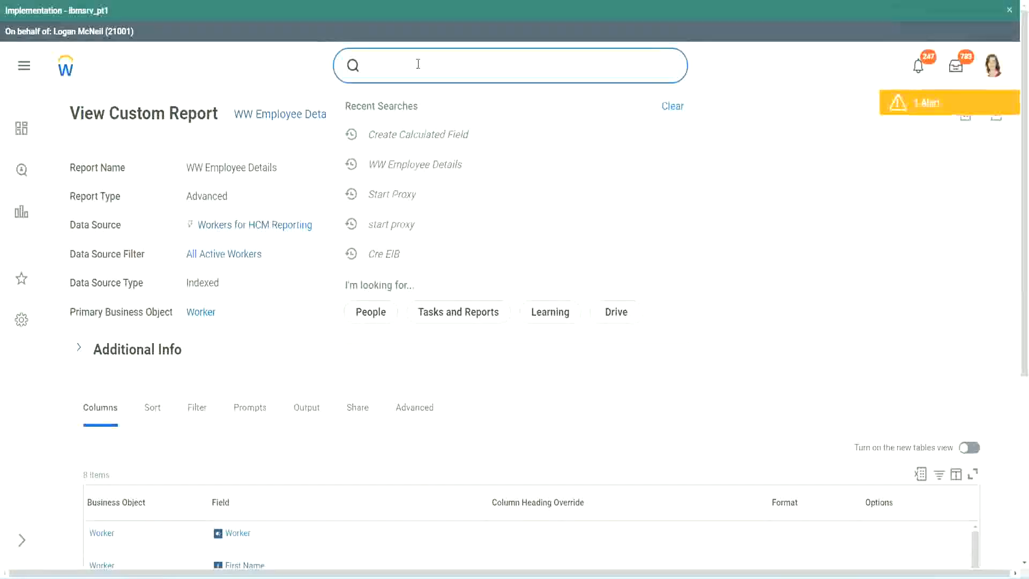
{"action": "type", "text": "create cal field"}
{"action": "left_click", "coordinate": [429, 111]}
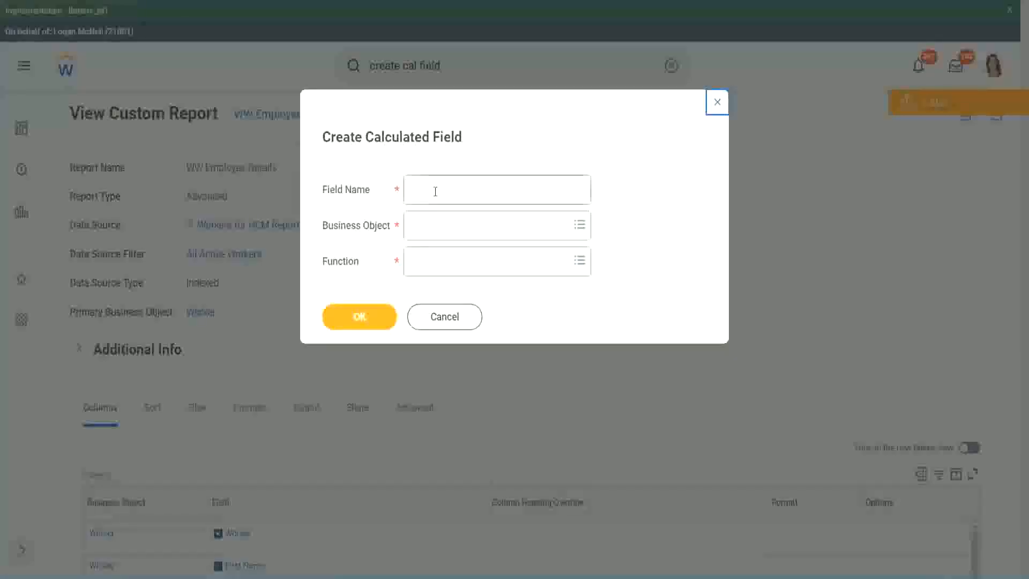
Paste the copied name as the new calculated field's name and insert "Bands" after "CF-WW-Eval Exp".
{"action": "left_click", "coordinate": [436, 191]}
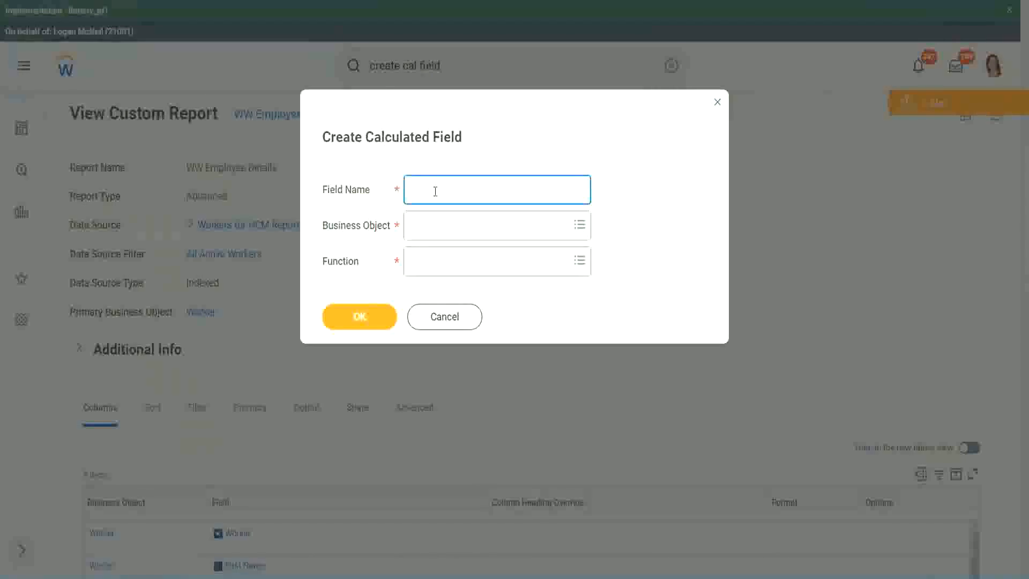
{"action": "key", "text": "ctrl+v"}
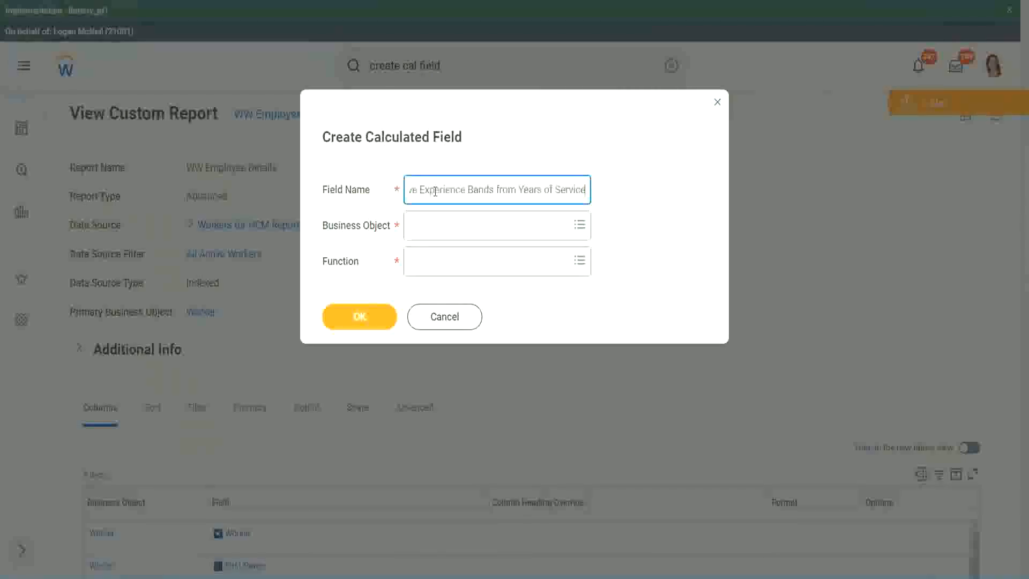
{"action": "left_click_drag", "start_coordinate": [435, 191], "coordinate": [454, 184]}
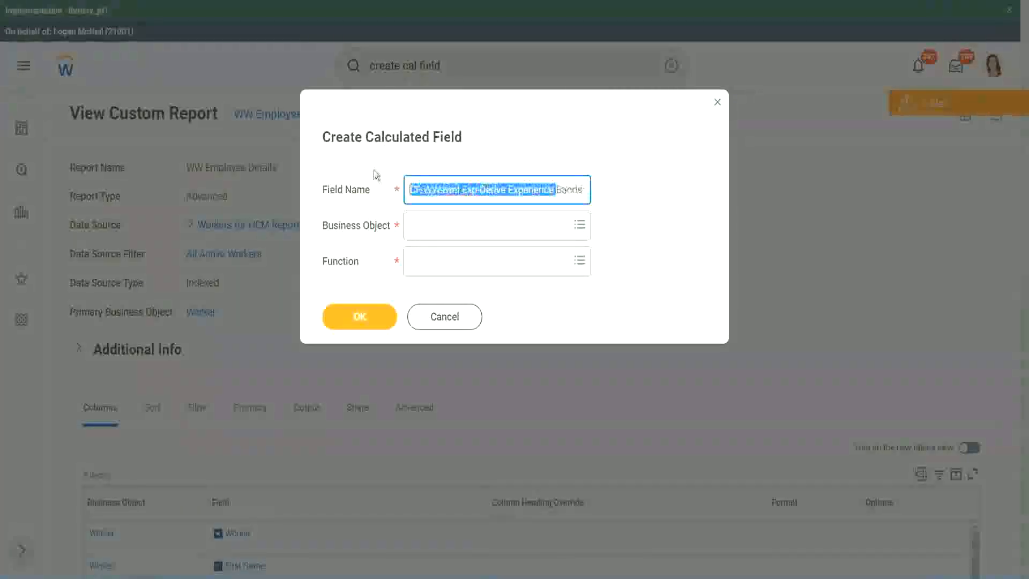
{"action": "left_click", "coordinate": [465, 191]}
{"action": "double_click", "coordinate": [468, 191]}
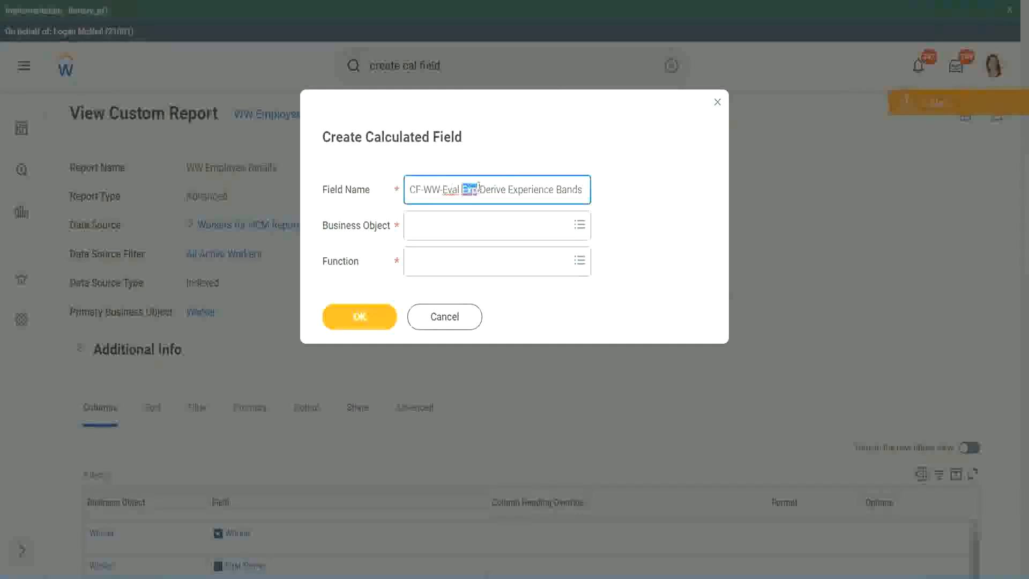
{"action": "left_click", "coordinate": [477, 189]}
{"action": "type", "text": "bands"}
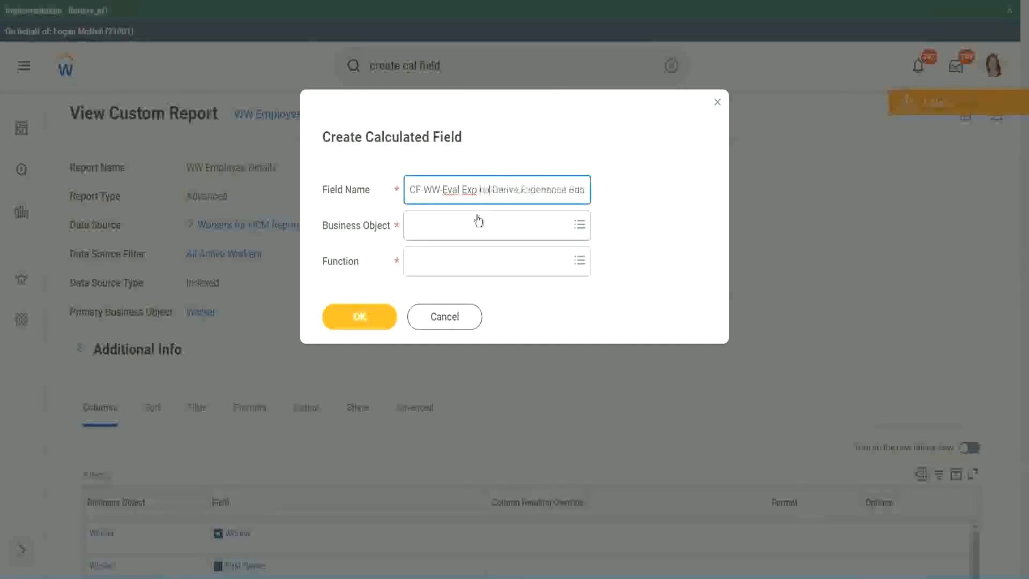
{"action": "key", "text": "Left"}
{"action": "key", "text": "Left"}
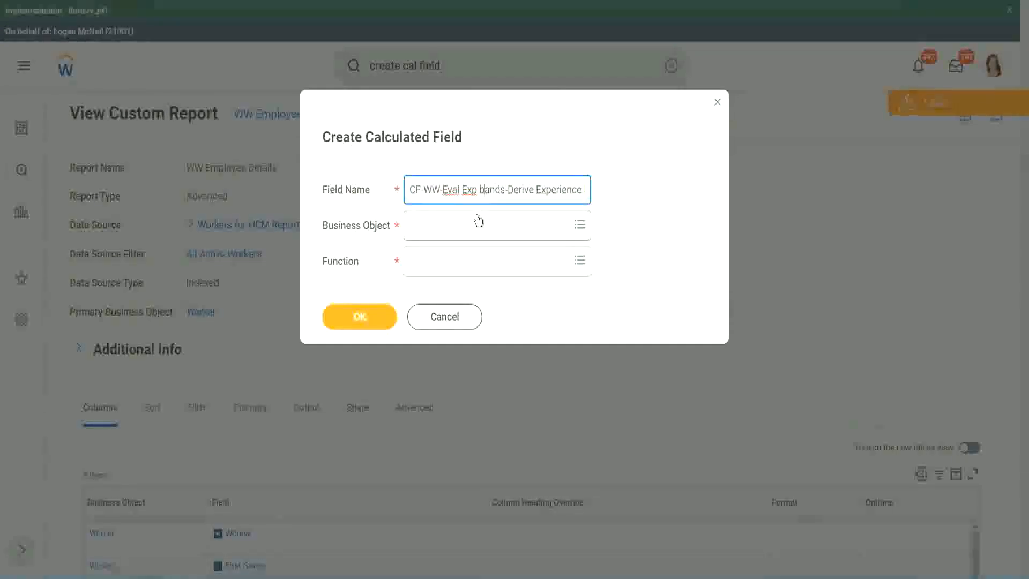
{"action": "key", "text": "shift+Left"}
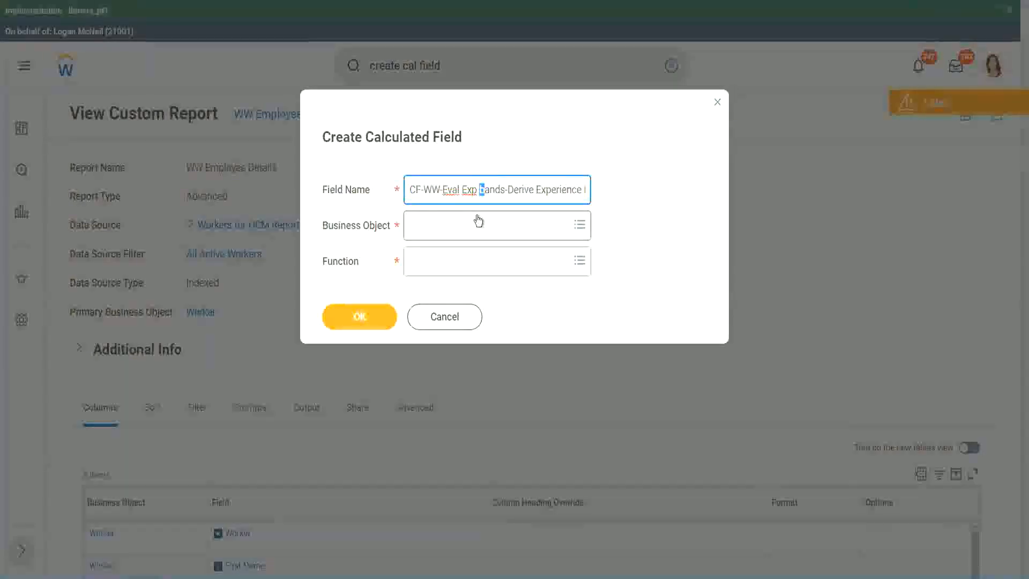
{"action": "type", "text": "B"}
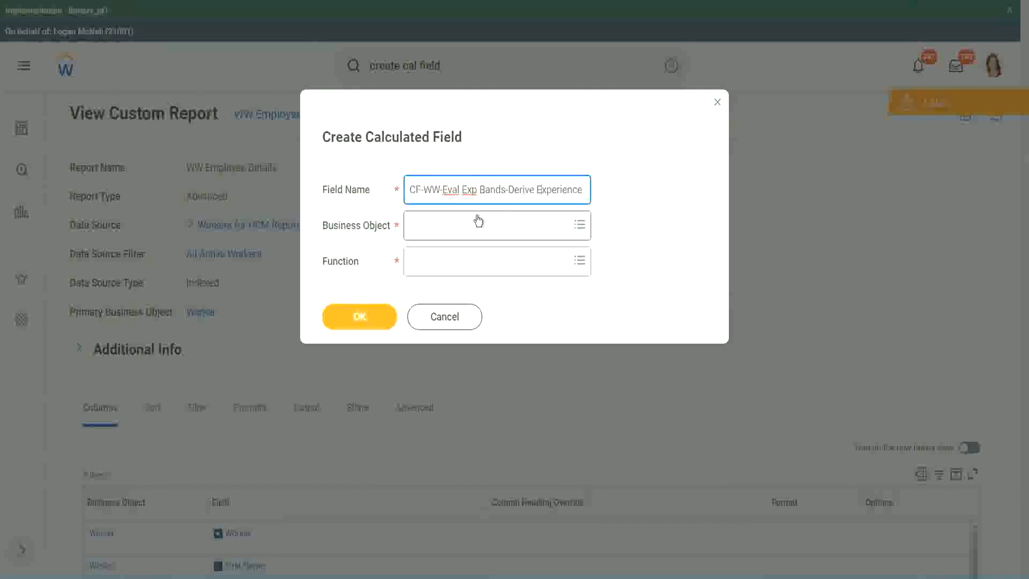
Replace "Derive" with "Determine" in the field name, keeping the ending "Experience Bands from Years of Service".
{"action": "key", "text": "End"}
{"action": "type", "text": "s from Years of"}
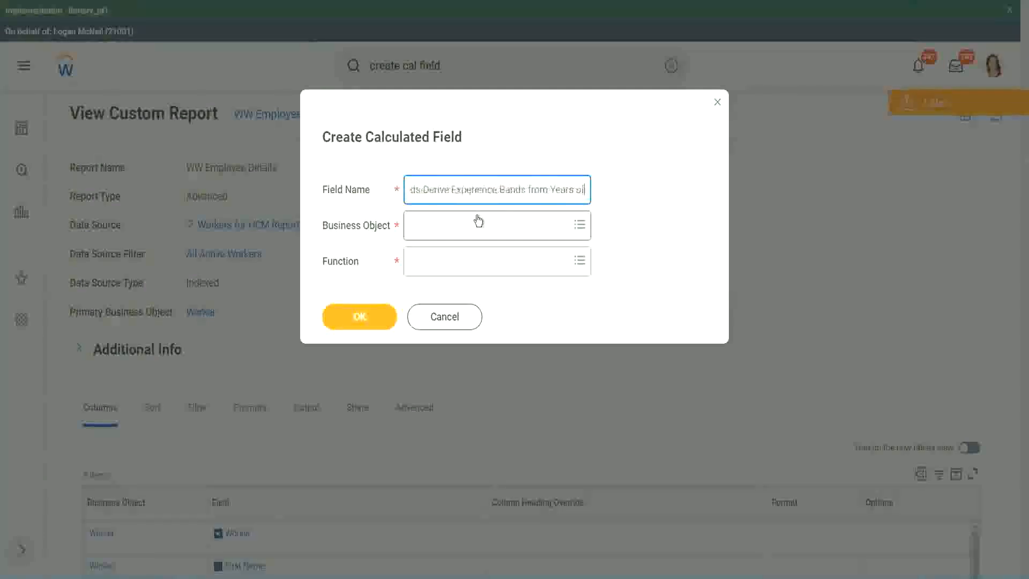
{"action": "key", "text": "Left"}
{"action": "key", "text": "Left"}
{"action": "key", "text": "Left"}
{"action": "key", "text": "Left"}
{"action": "key", "text": "Left"}
{"action": "key", "text": "Left"}
{"action": "key", "text": "Left"}
{"action": "key", "text": "Left"}
{"action": "key", "text": "Left"}
{"action": "key", "text": "Left"}
{"action": "key", "text": "Left"}
{"action": "key", "text": "Left"}
{"action": "key", "text": "Left"}
{"action": "key", "text": "Left"}
{"action": "key", "text": "Left"}
{"action": "key", "text": "Left"}
{"action": "key", "text": "Left"}
{"action": "key", "text": "Left"}
{"action": "key", "text": "Left"}
{"action": "key", "text": "Left"}
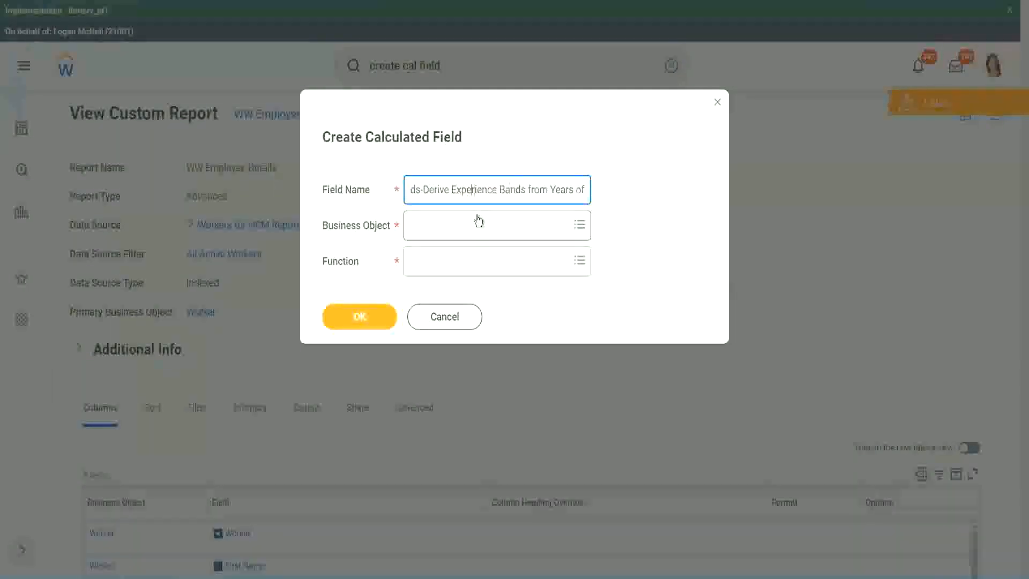
{"action": "key", "text": "Left"}
{"action": "key", "text": "Left"}
{"action": "key", "text": "Left"}
{"action": "key", "text": "shift+Left"}
{"action": "key", "text": "shift+Left"}
{"action": "key", "text": "shift+Left"}
{"action": "key", "text": "shift+Left"}
{"action": "key", "text": "shift+Left"}
{"action": "key", "text": "shift+Left"}
{"action": "type", "text": "Determine"}
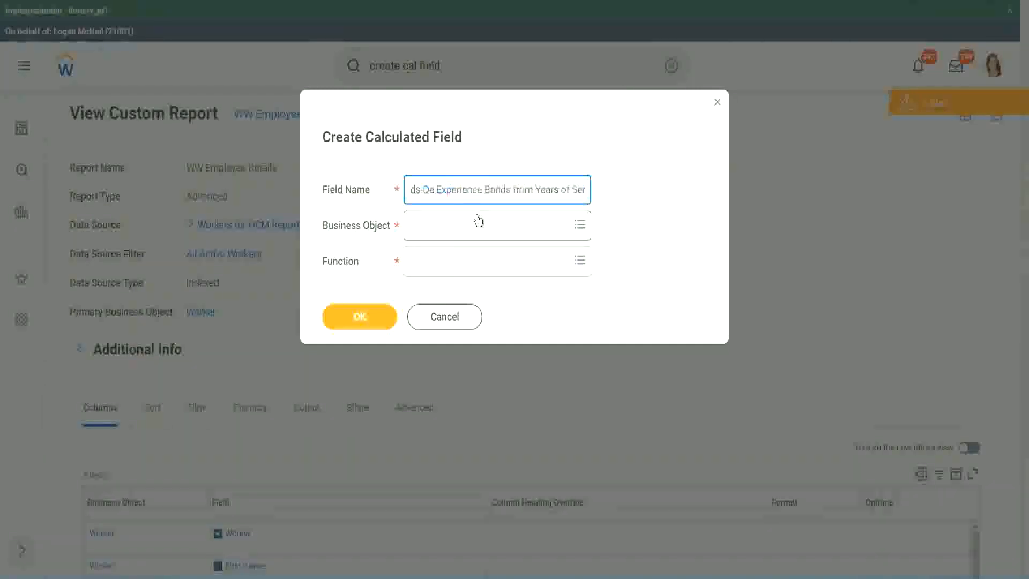
{"action": "key", "text": "ctrl+Right"}
{"action": "key", "text": "ctrl+Right"}
{"action": "key", "text": "ctrl+Right"}
{"action": "key", "text": "ctrl+Right"}
{"action": "key", "text": "ctrl+Right"}
{"action": "key", "text": "ctrl+Right"}
{"action": "key", "text": "ctrl+Right"}
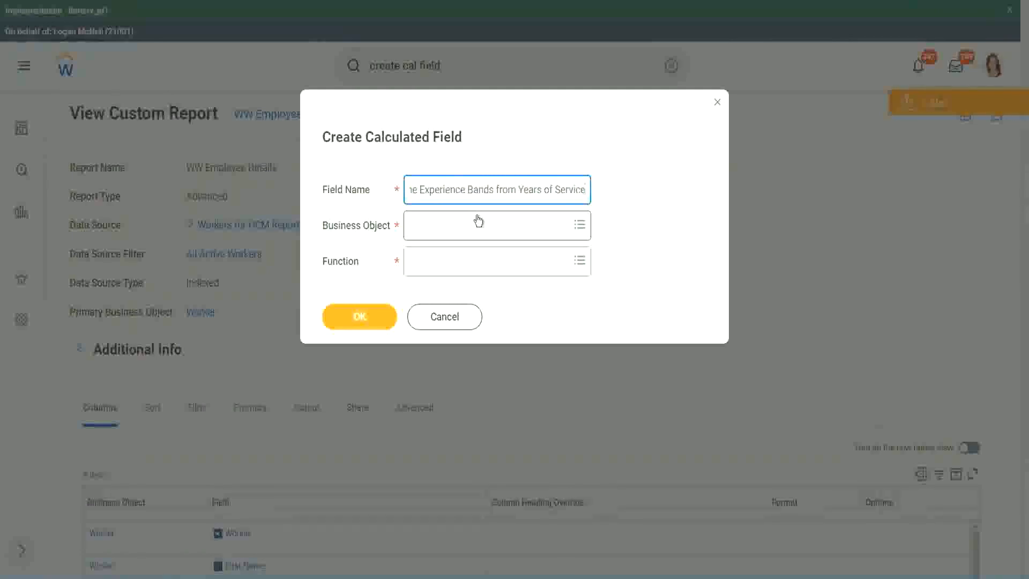
Set the new calculated field's business object to Worker and its function to Evaluate Expression Band.
{"action": "left_click", "coordinate": [458, 230]}
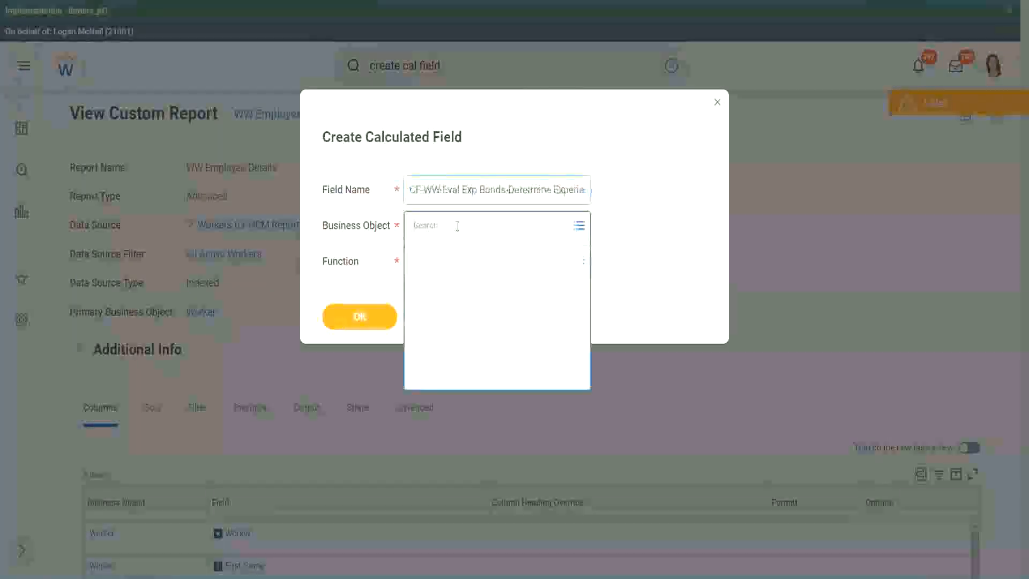
{"action": "type", "text": "work"}
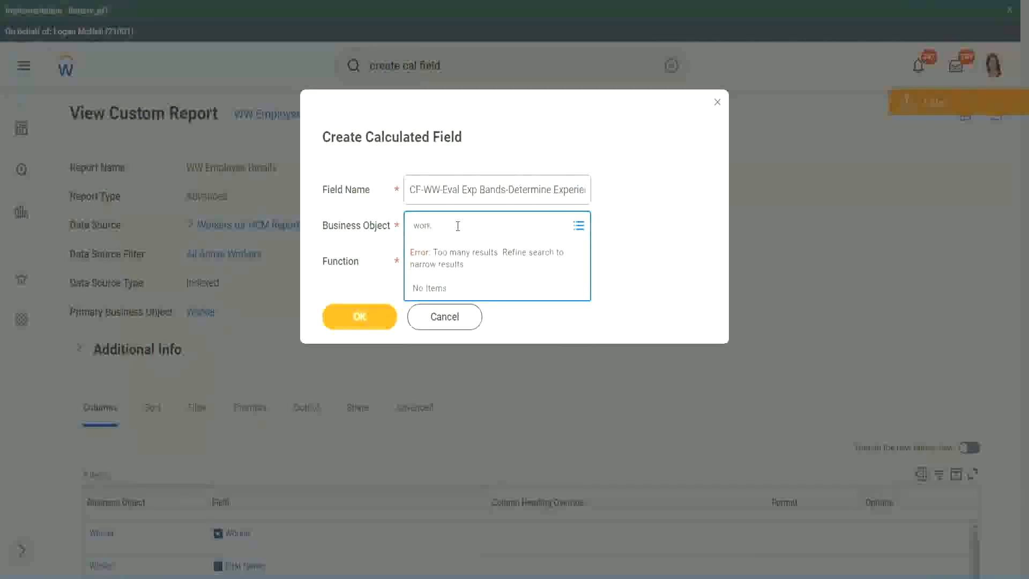
{"action": "type", "text": "er"}
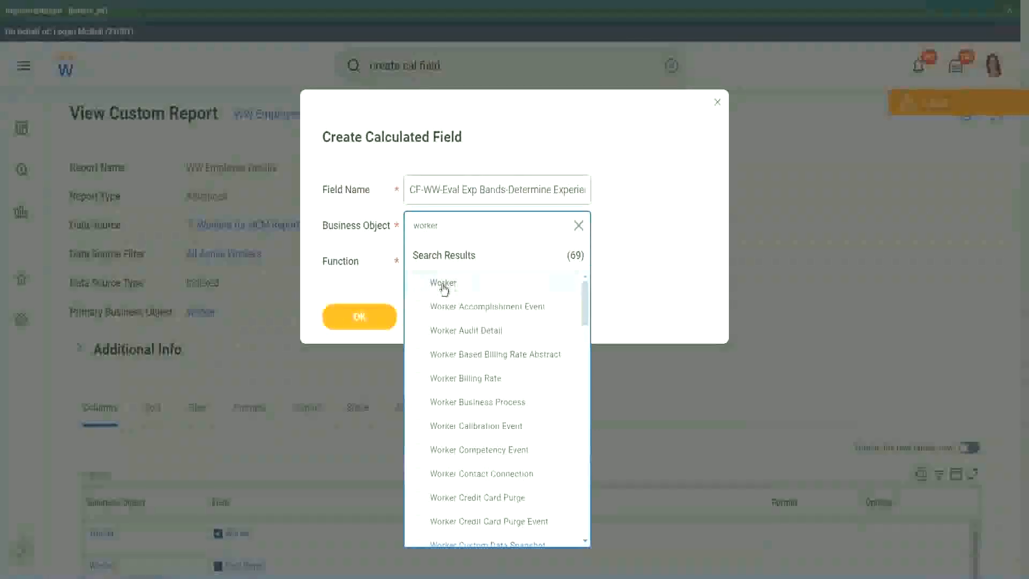
{"action": "left_click", "coordinate": [443, 284]}
{"action": "left_click", "coordinate": [435, 259]}
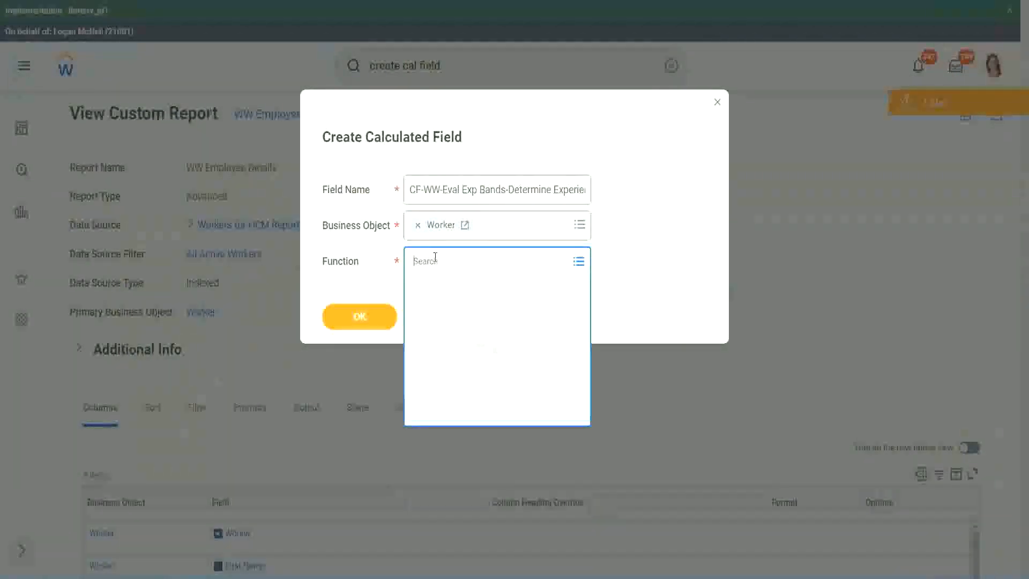
{"action": "type", "text": "eval exp"}
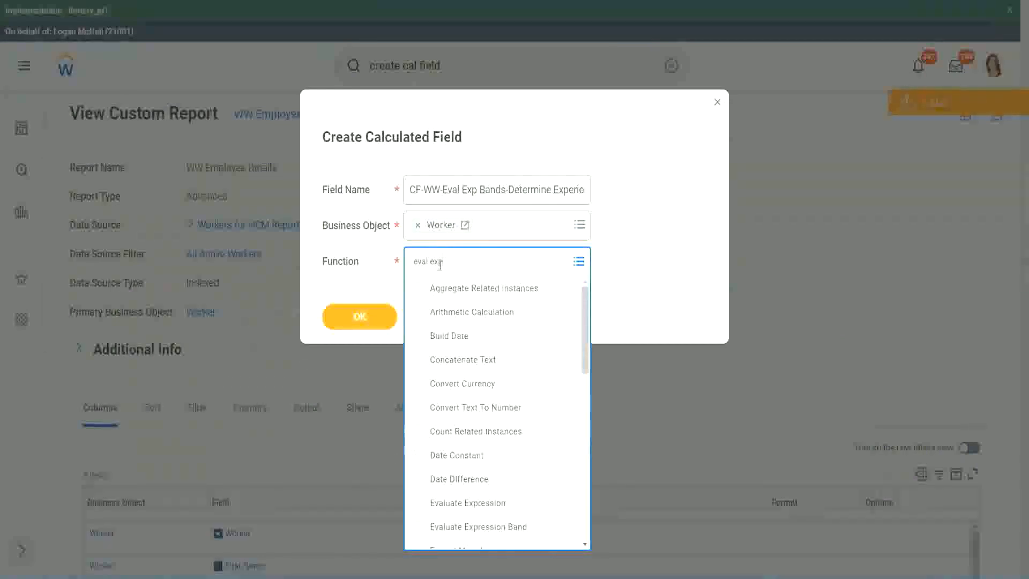
{"action": "key", "text": "Return"}
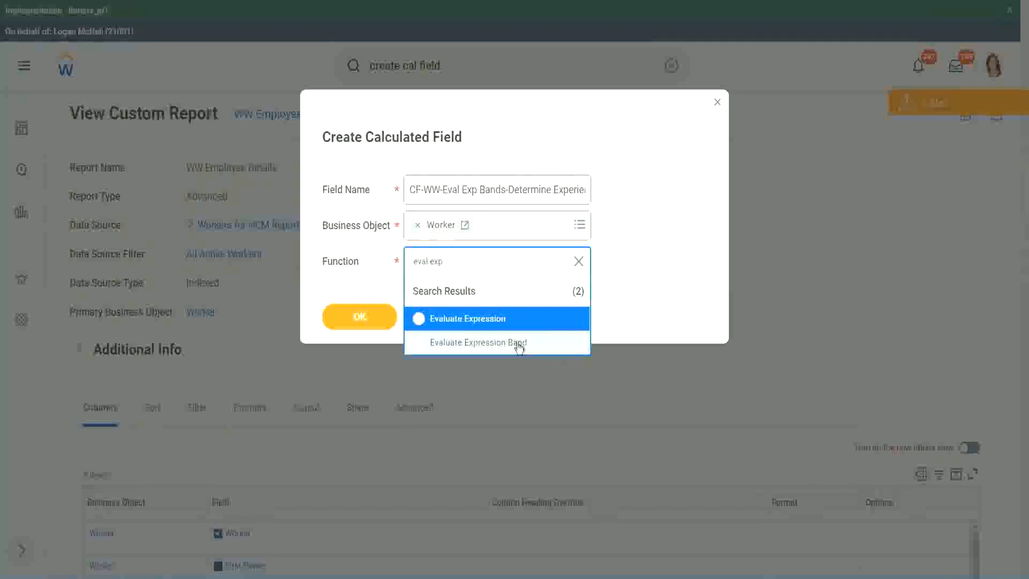
{"action": "left_click", "coordinate": [519, 346]}
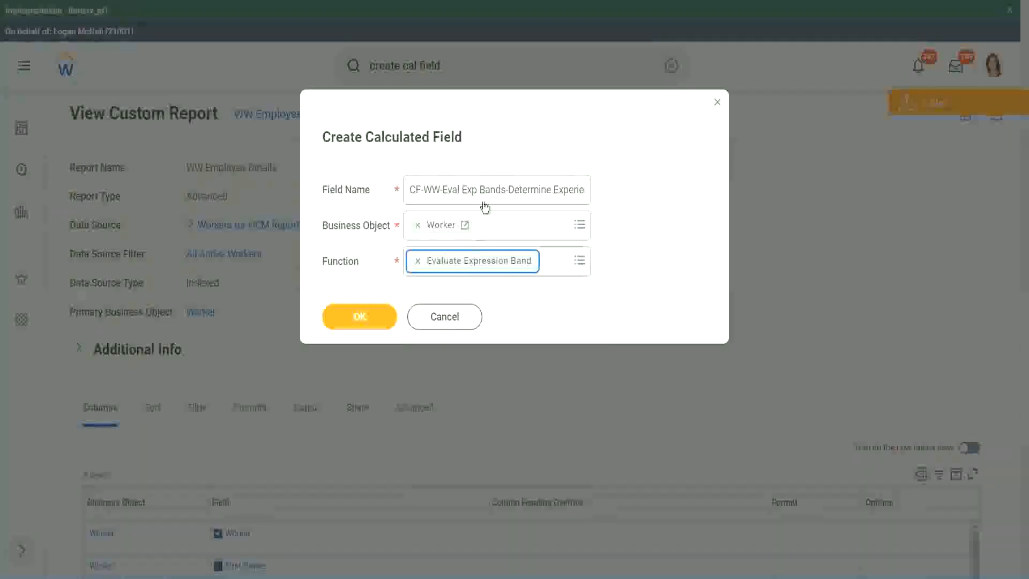
Change "Eval Exp Bands" to "Eval Exp Band" in the field name and proceed to the calculation definition.
{"action": "left_click", "coordinate": [504, 189]}
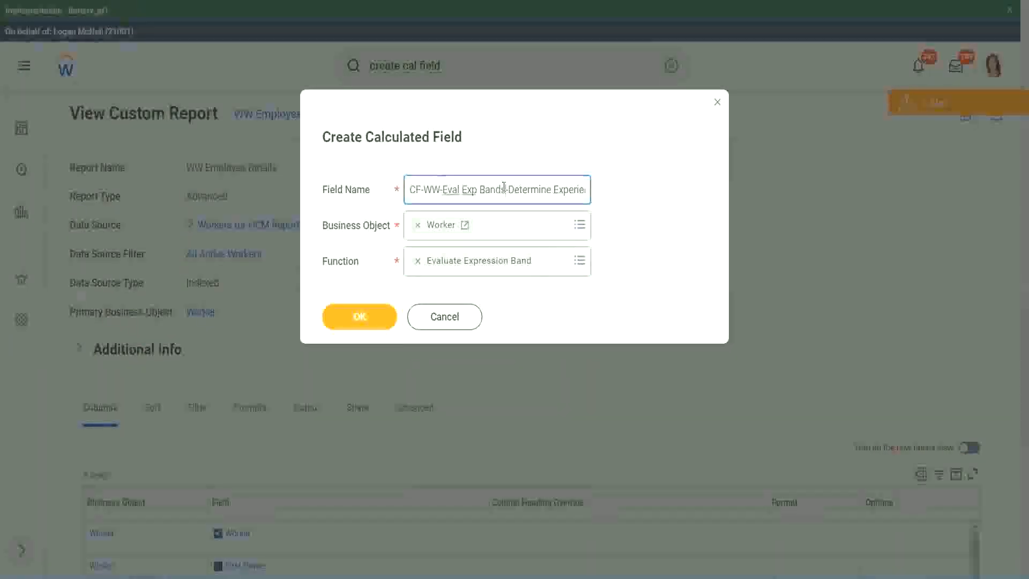
{"action": "key", "text": "BackSpace"}
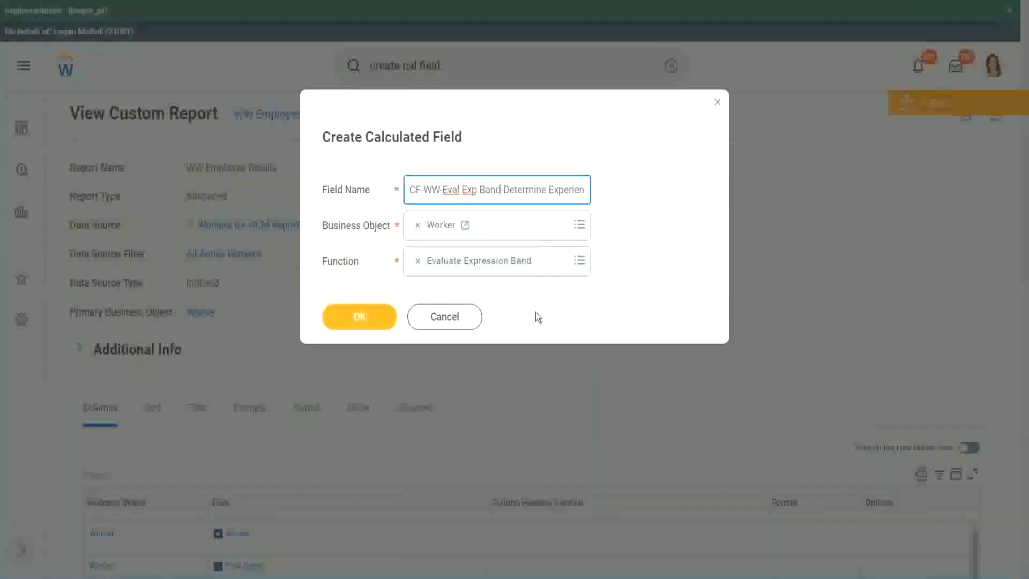
{"action": "left_click", "coordinate": [361, 317]}
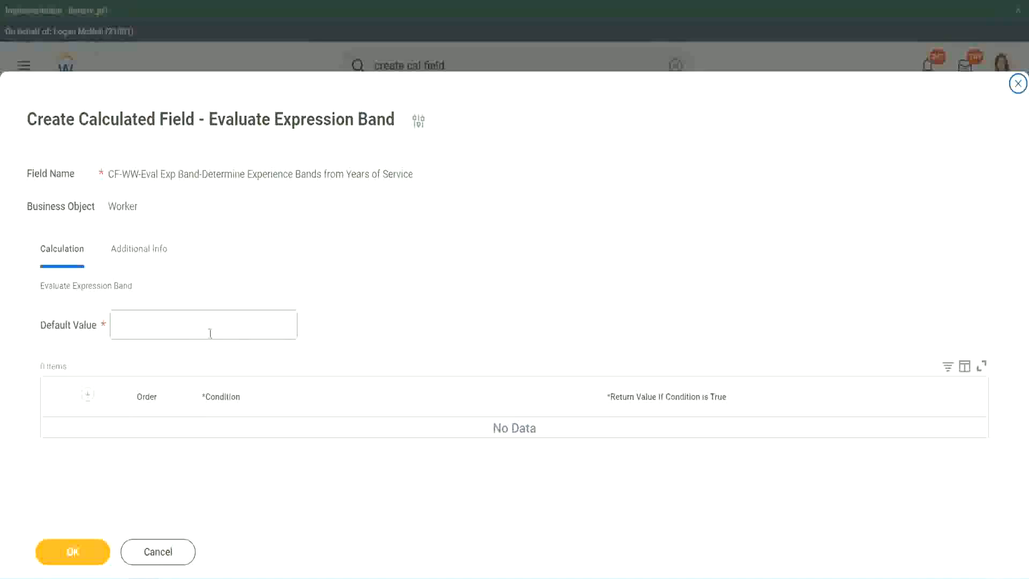
Set the default value to "-" and add the first condition row.
{"action": "left_click", "coordinate": [148, 330]}
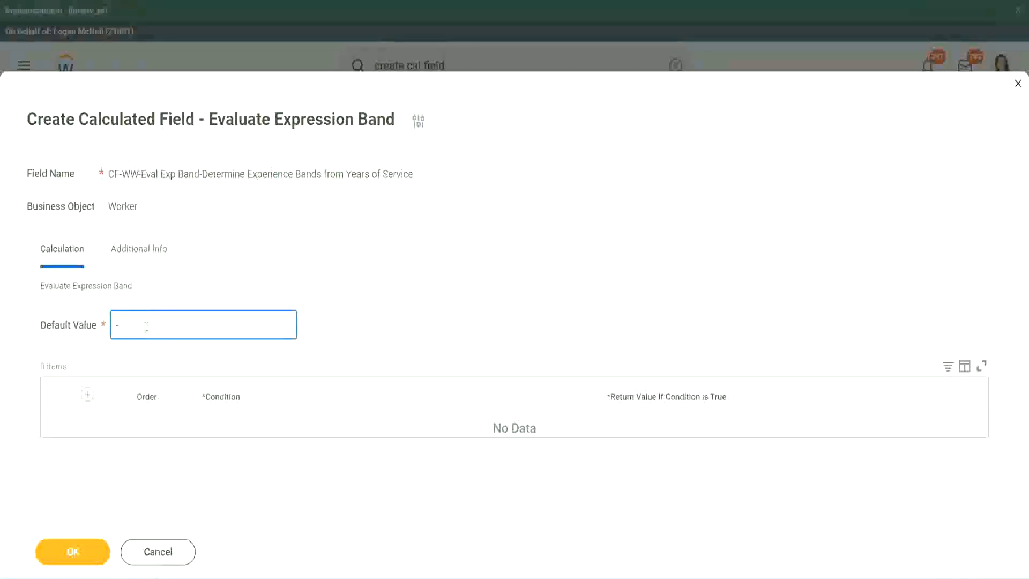
{"action": "left_click", "coordinate": [87, 394]}
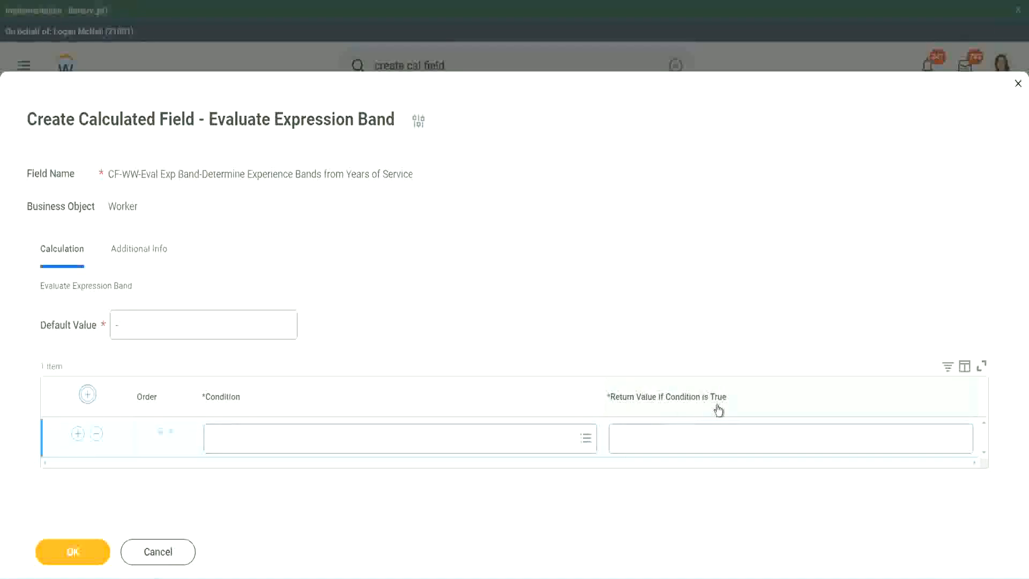
{"action": "left_click", "coordinate": [670, 438]}
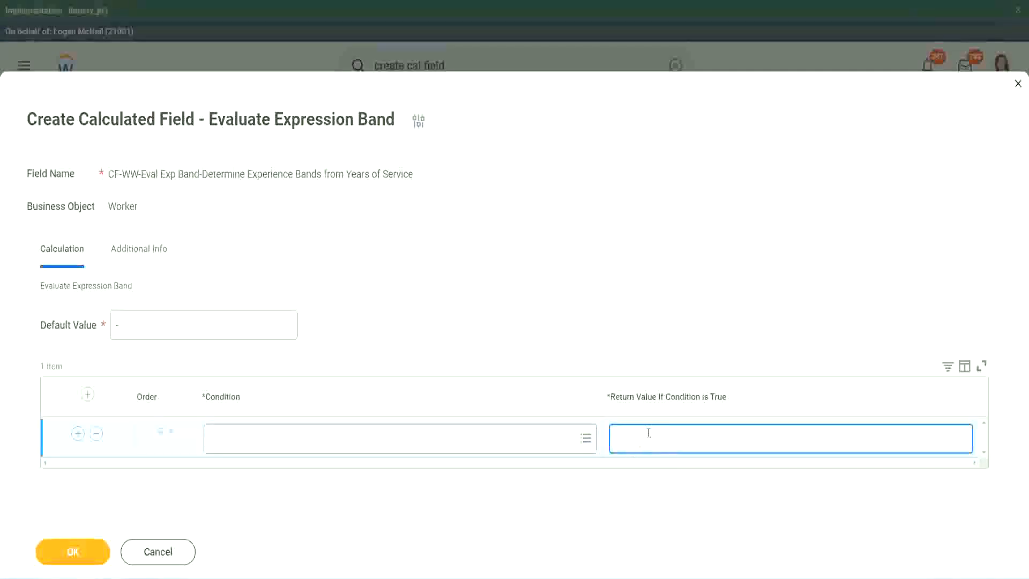
{"action": "type", "text": "adkjdjaidjaijdi"}
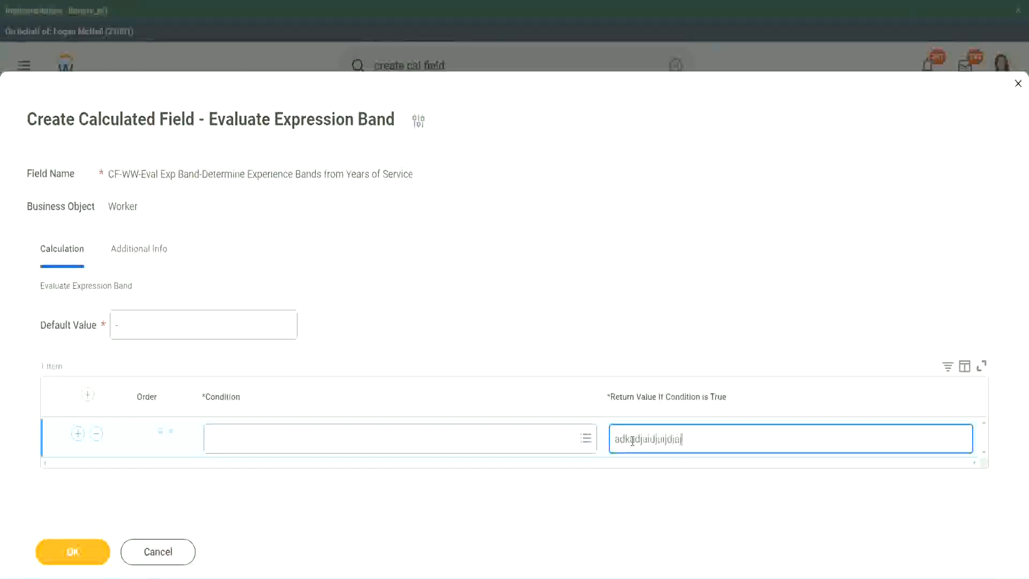
{"action": "key", "text": "BackSpace"}
{"action": "key", "text": "BackSpace"}
{"action": "key", "text": "BackSpace"}
{"action": "key", "text": "BackSpace"}
{"action": "key", "text": "BackSpace"}
{"action": "key", "text": "BackSpace"}
{"action": "key", "text": "BackSpace"}
{"action": "key", "text": "BackSpace"}
{"action": "key", "text": "BackSpace"}
{"action": "key", "text": "BackSpace"}
{"action": "key", "text": "BackSpace"}
{"action": "key", "text": "BackSpace"}
{"action": "key", "text": "BackSpace"}
{"action": "key", "text": "BackSpace"}
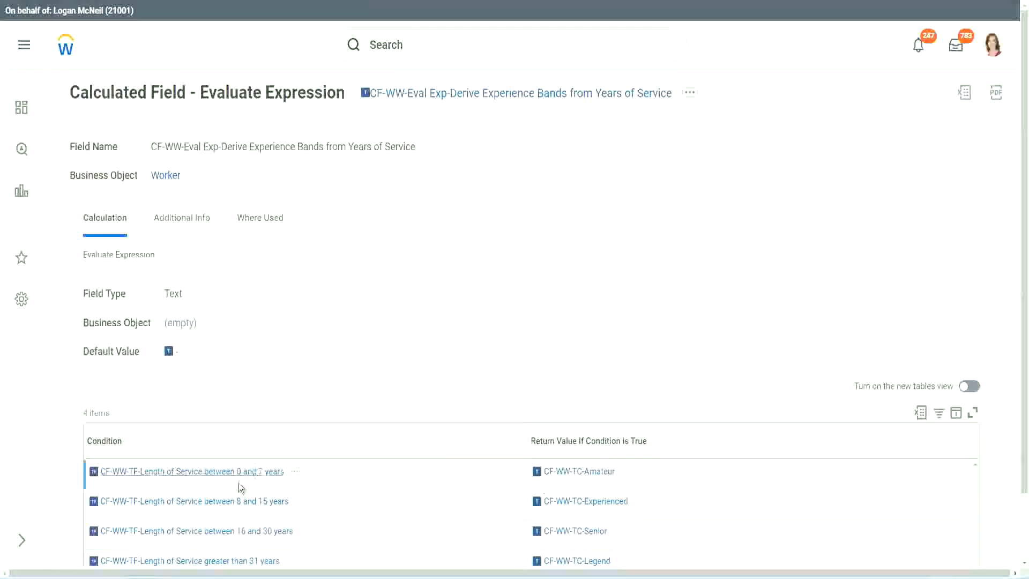
Copy CF-WW-TF-Length of Service between 0 and 7 years from the existing calculated field as the first condition, with return value "Amateur".
{"action": "right_click", "coordinate": [237, 479]}
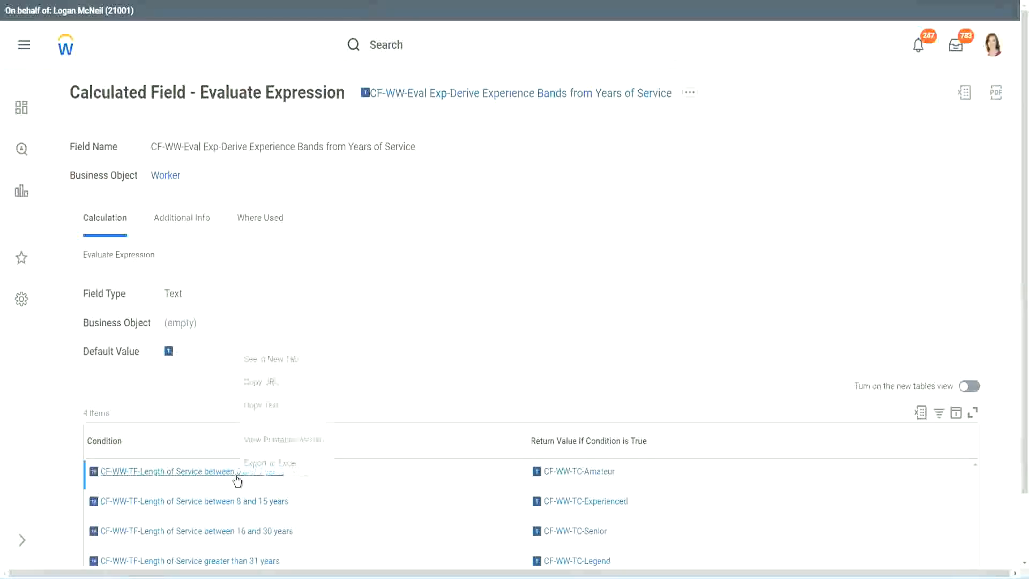
{"action": "left_click", "coordinate": [281, 406]}
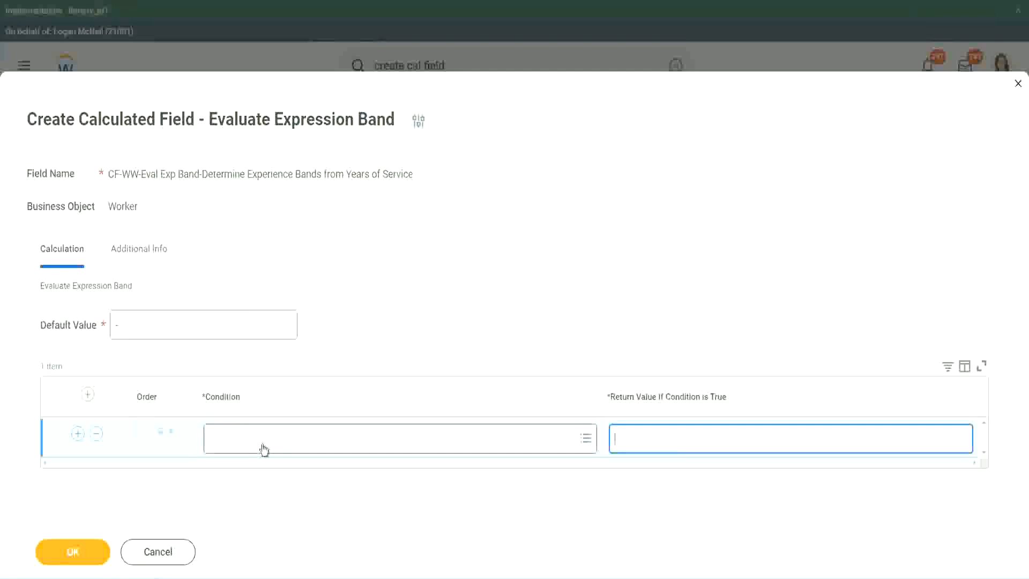
{"action": "left_click", "coordinate": [262, 447]}
{"action": "key", "text": "ctrl+v"}
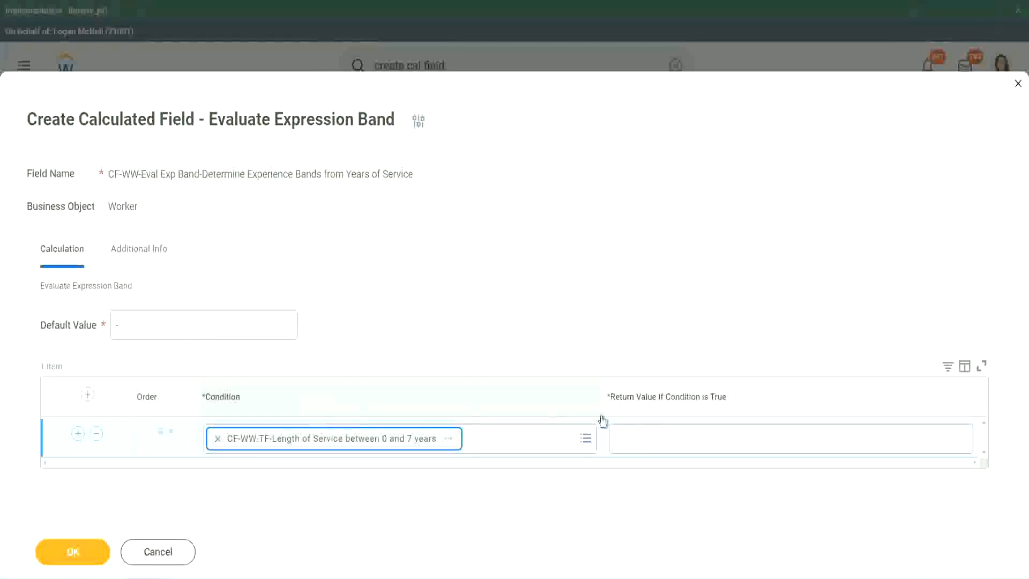
{"action": "left_click", "coordinate": [651, 429]}
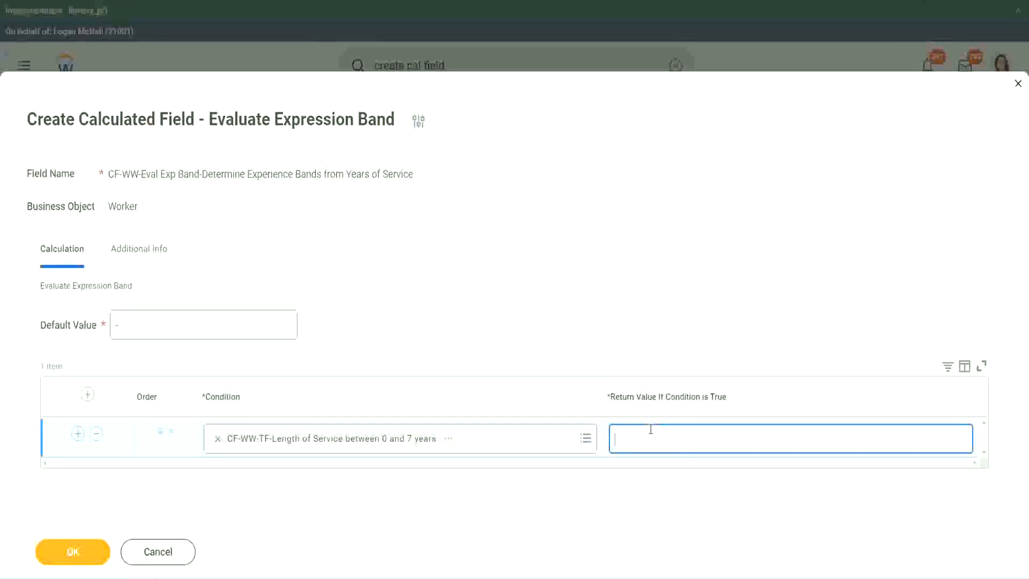
{"action": "type", "text": "Amateur"}
Add three more empty condition rows below the Amateur row.
{"action": "left_click", "coordinate": [78, 433]}
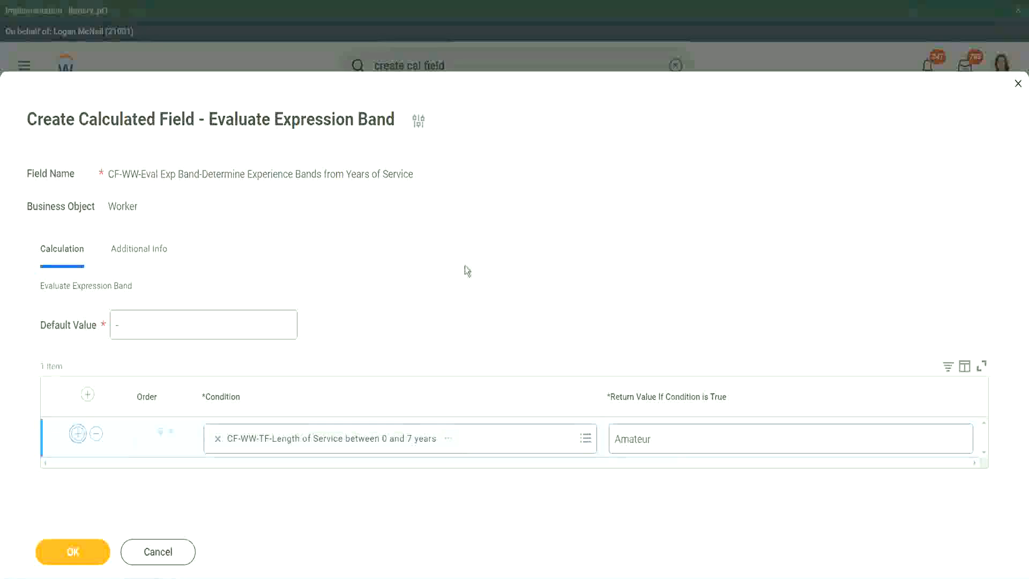
{"action": "left_click", "coordinate": [77, 433]}
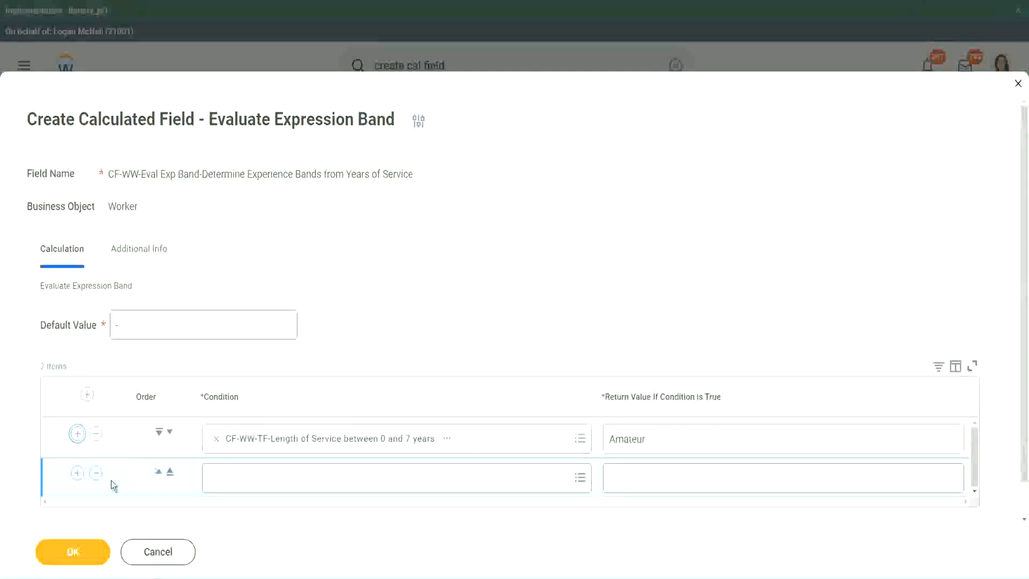
{"action": "left_click", "coordinate": [77, 472]}
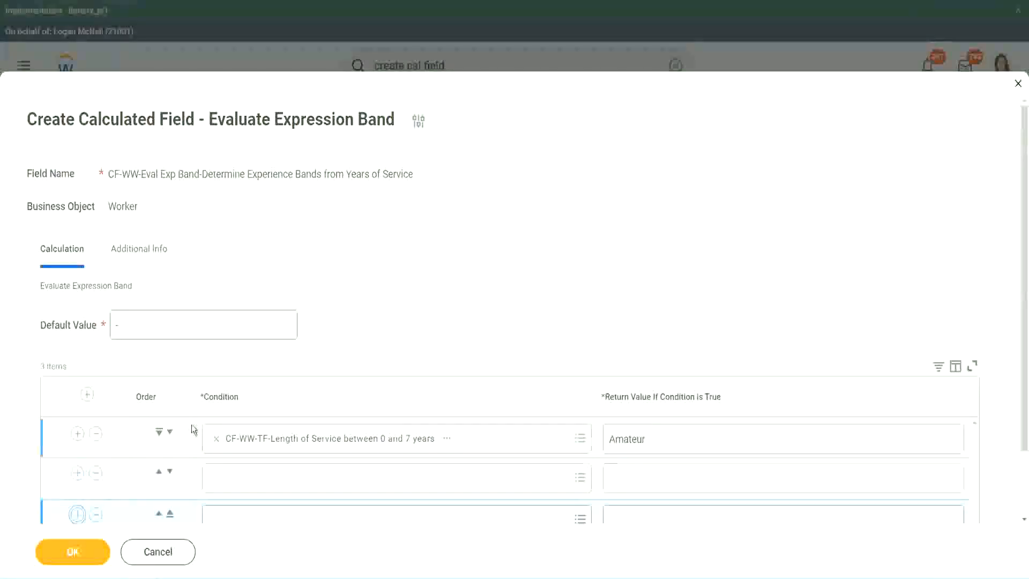
{"action": "scroll", "coordinate": [192, 425], "scroll_direction": "down", "scroll_amount": 2}
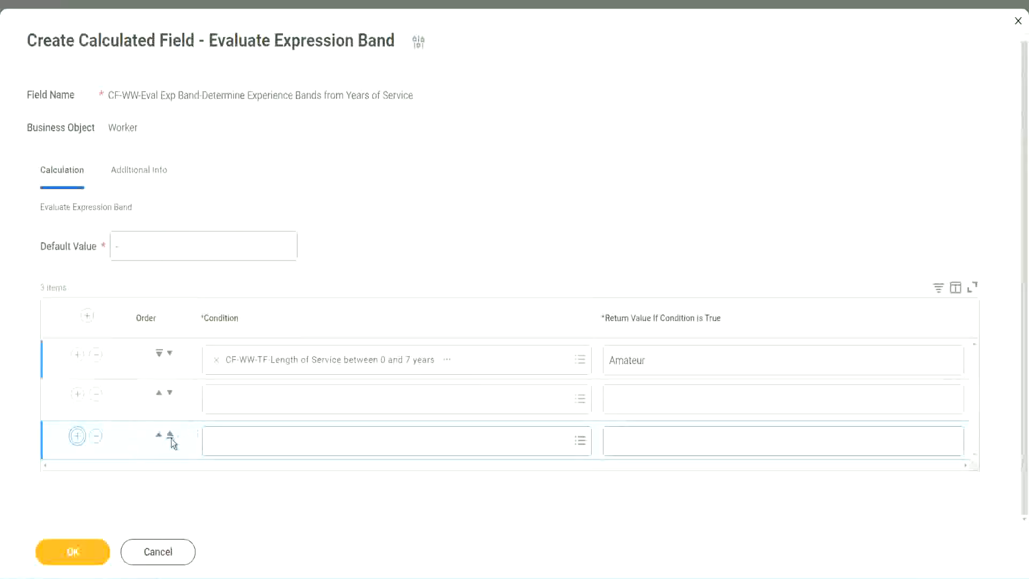
{"action": "left_click", "coordinate": [77, 436]}
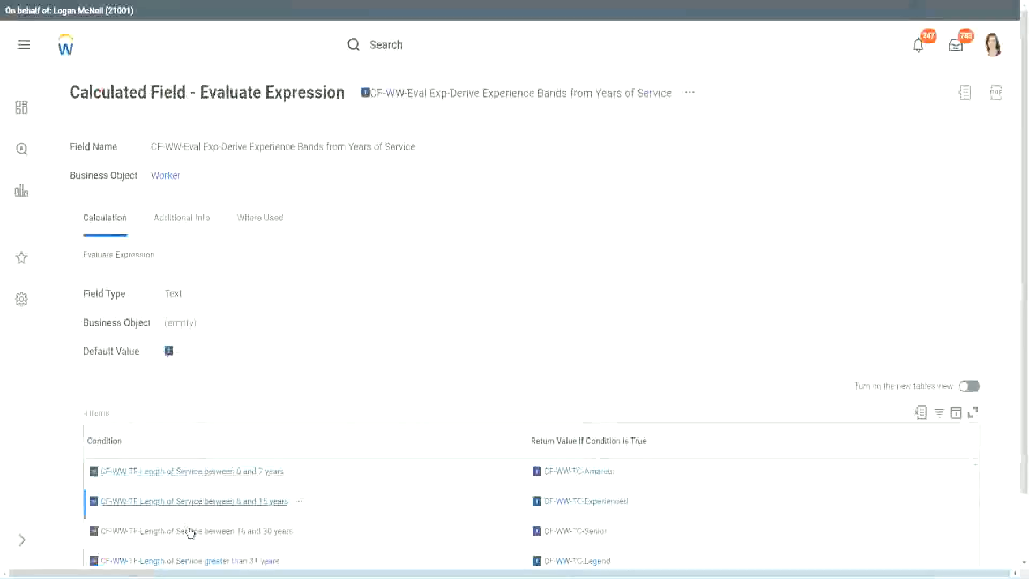
Copy CF-WW-TF-Length of Service between 16 and 30 years into the second row's condition and move that row down to third place.
{"action": "right_click", "coordinate": [188, 530]}
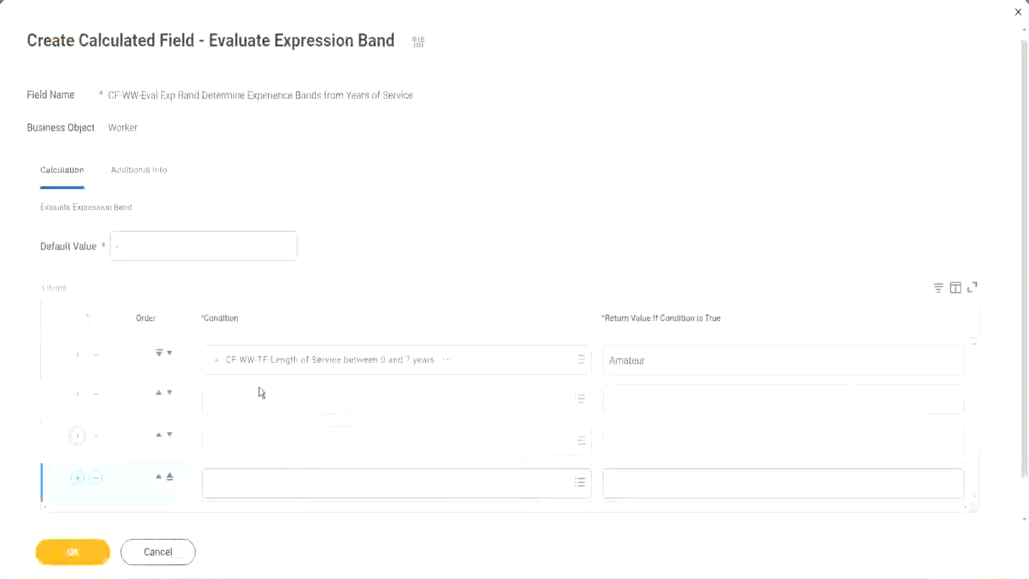
{"action": "left_click", "coordinate": [261, 396]}
{"action": "key", "text": "ctrl+v"}
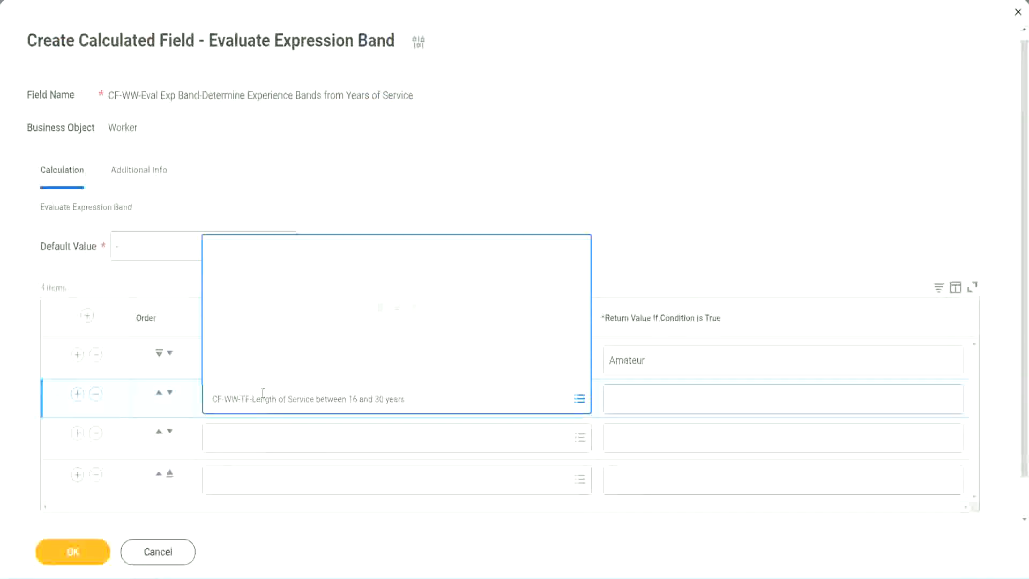
{"action": "key", "text": "Return"}
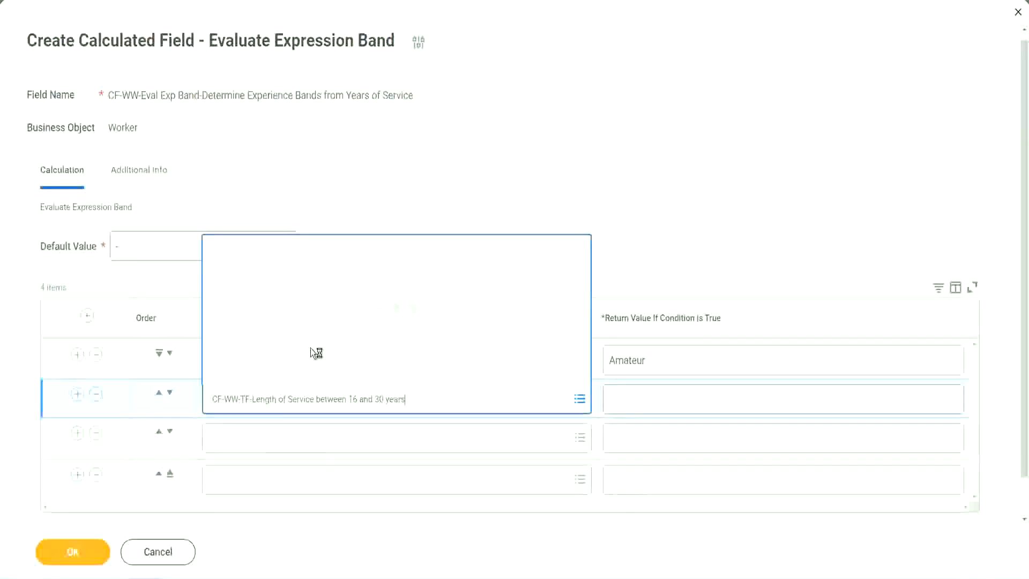
{"action": "left_click", "coordinate": [168, 393]}
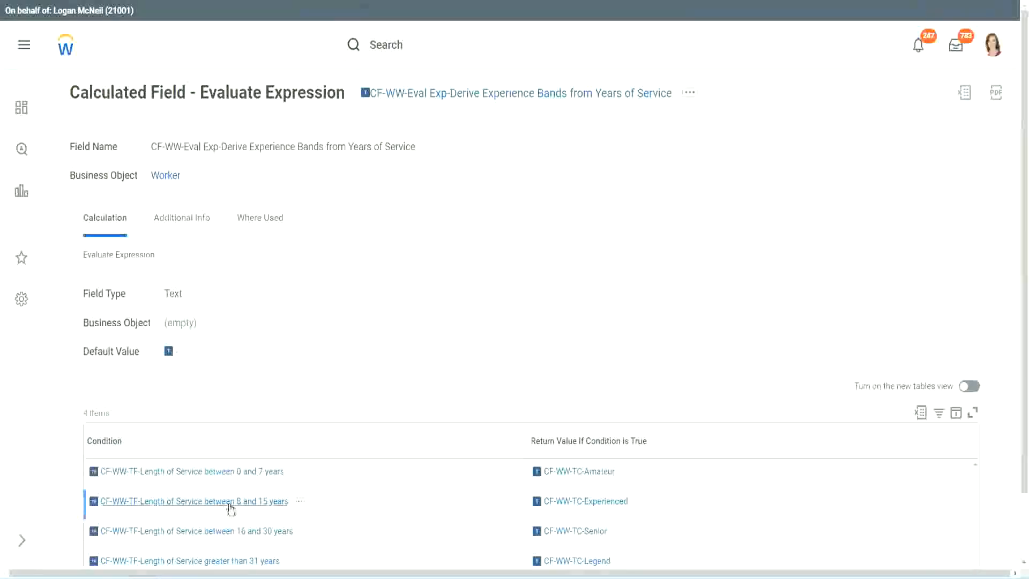
Copy CF-WW-TF-Length of Service between 8 and 15 years from the existing calculated field into the second row's condition.
{"action": "right_click", "coordinate": [231, 509]}
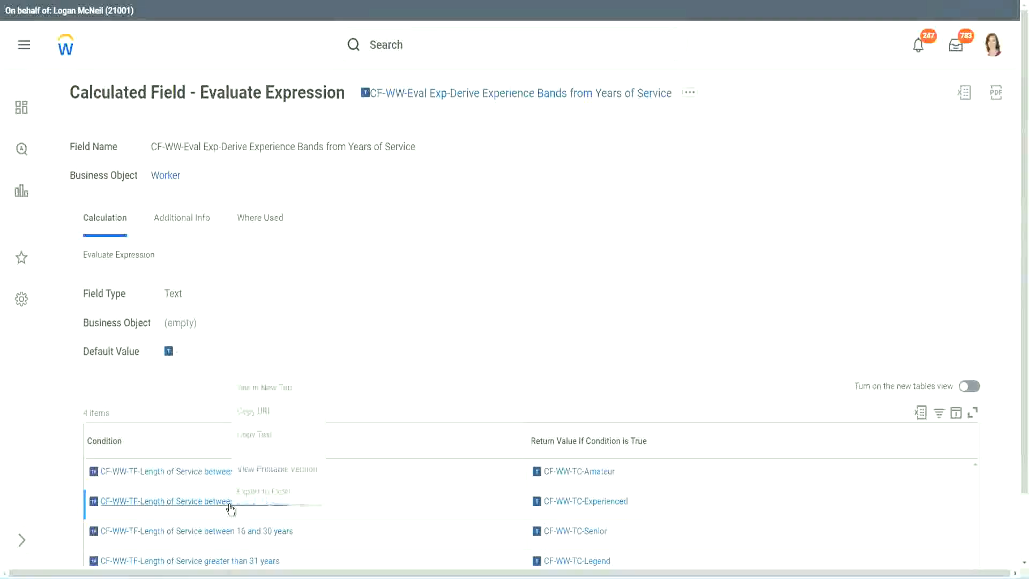
{"action": "left_click", "coordinate": [265, 436]}
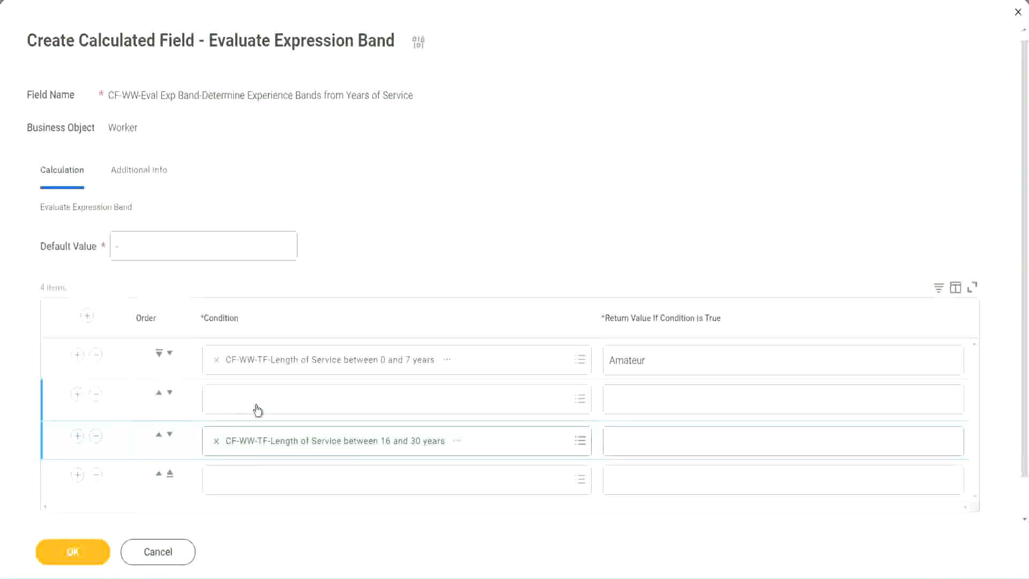
{"action": "left_click", "coordinate": [257, 407]}
{"action": "key", "text": "ctrl+v"}
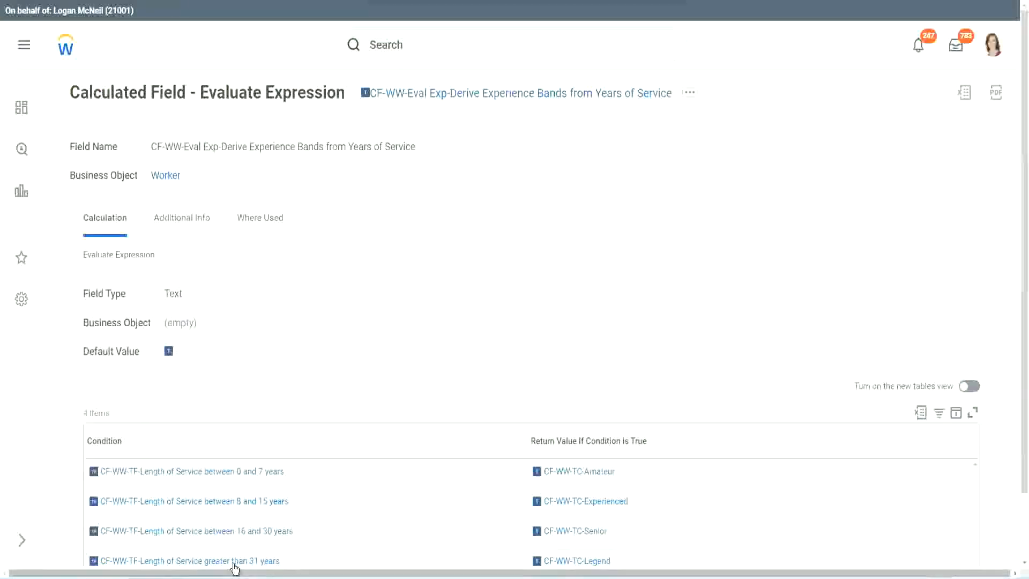
Copy CF-WW-TF-Length of Service greater than 31 years into the fourth row's condition, with return value "Legend".
{"action": "right_click", "coordinate": [260, 557]}
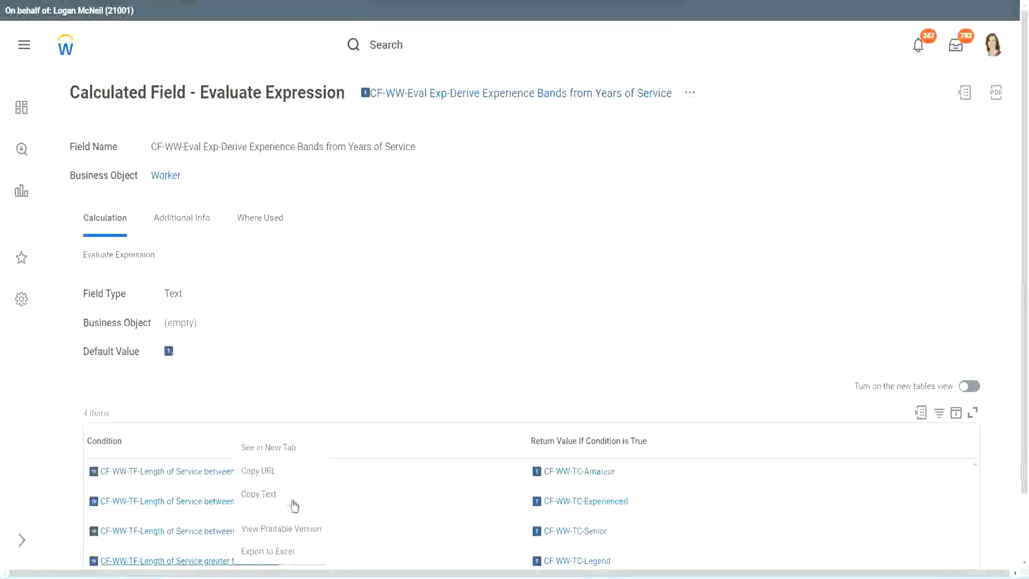
{"action": "left_click", "coordinate": [293, 494]}
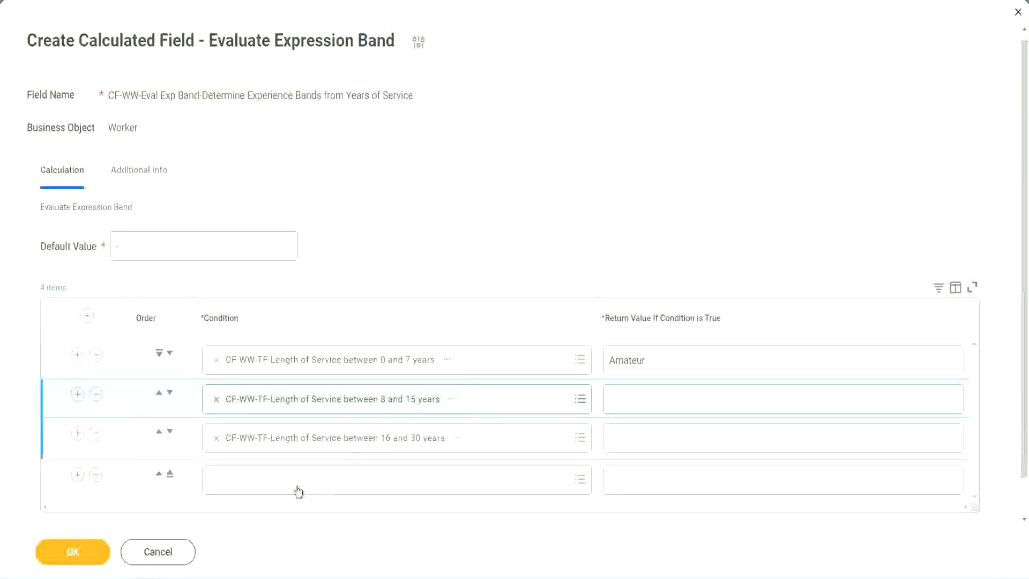
{"action": "key", "text": "ctrl+v"}
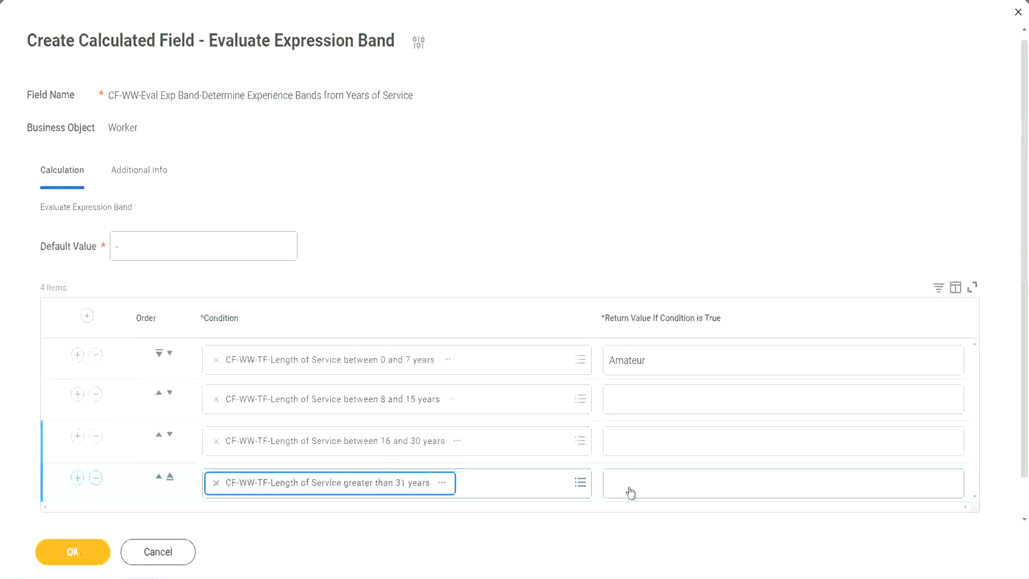
{"action": "left_click", "coordinate": [676, 483]}
{"action": "type", "text": "Le"}
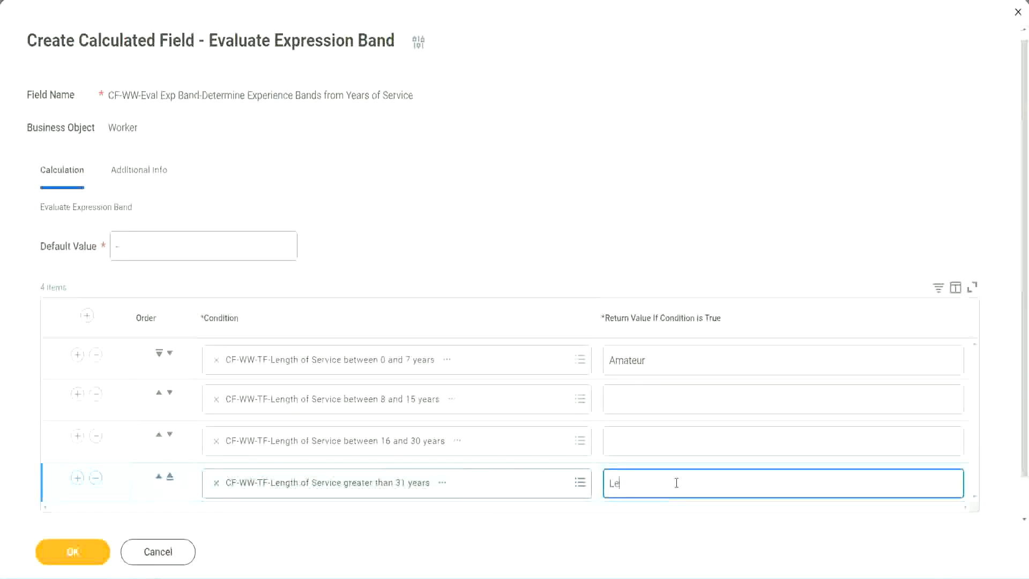
{"action": "type", "text": "gend"}
Set the return value to "Senior" for 16 to 30 years and "Experienced" for 8 to 15 years, and save the calculated field.
{"action": "left_click", "coordinate": [633, 439]}
{"action": "type", "text": "Senior"}
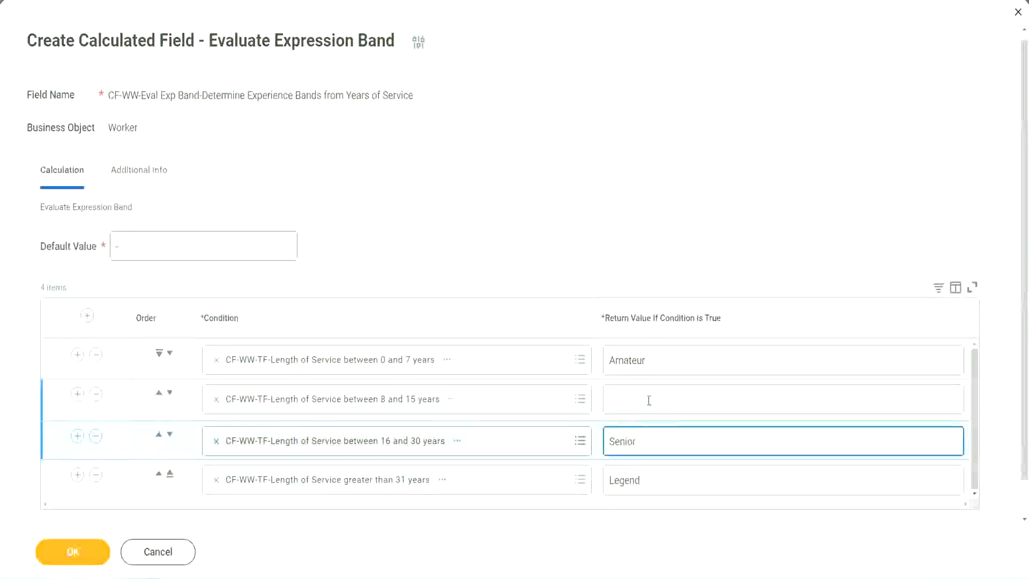
{"action": "left_click", "coordinate": [648, 400]}
{"action": "type", "text": "Ex"}
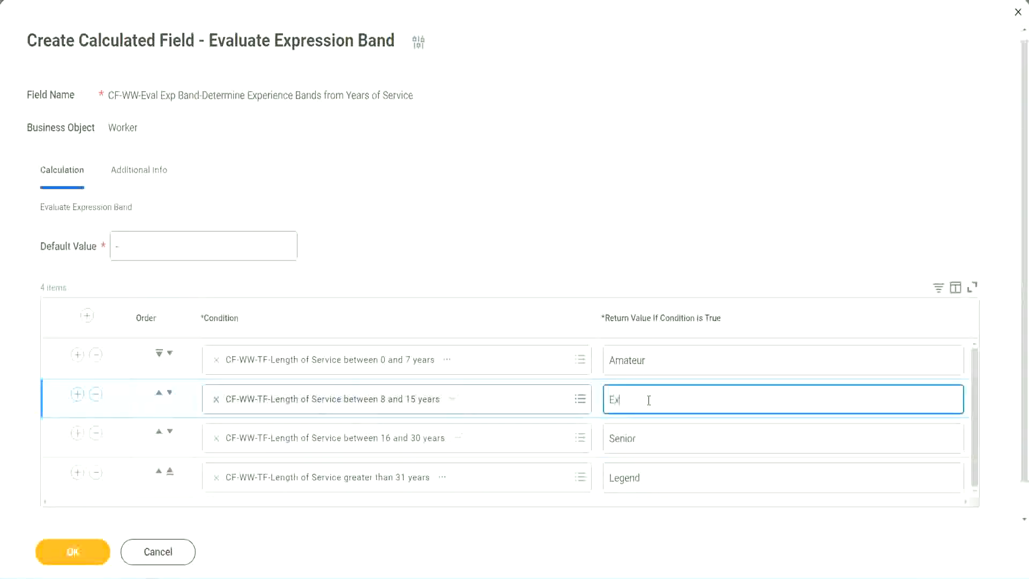
{"action": "type", "text": "perienced"}
{"action": "left_click", "coordinate": [88, 552]}
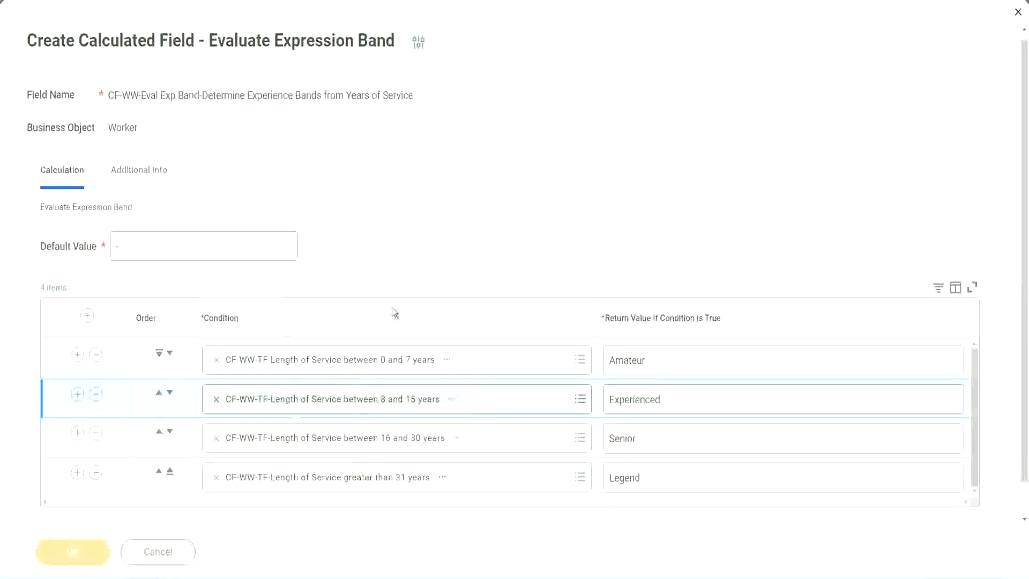
Review the conditions and their return values in the saved calculated field.
{"action": "scroll", "coordinate": [352, 327], "scroll_direction": "down", "scroll_amount": 3}
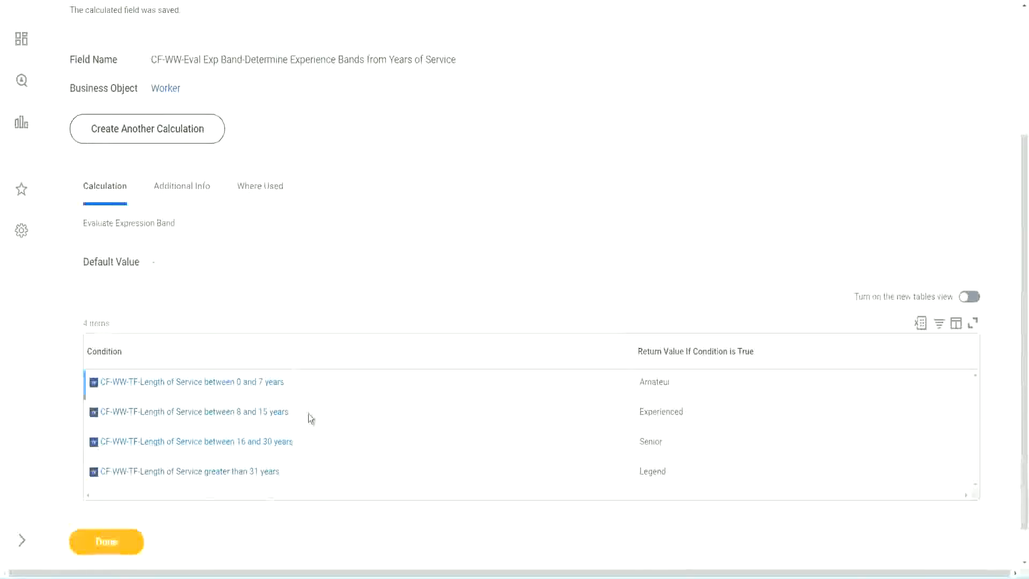
{"action": "double_click", "coordinate": [659, 380]}
{"action": "double_click", "coordinate": [654, 412]}
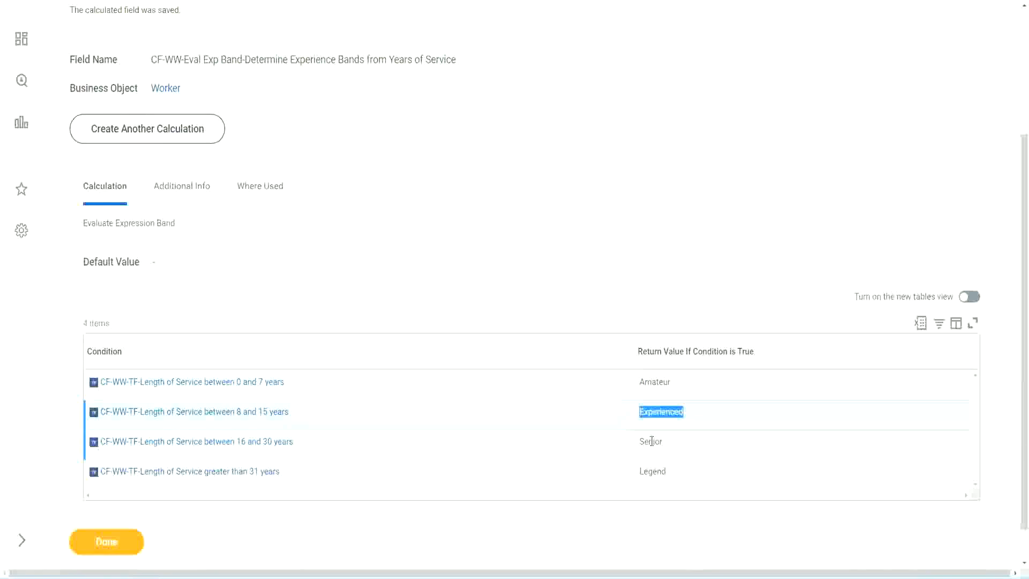
{"action": "double_click", "coordinate": [651, 441]}
{"action": "left_click", "coordinate": [655, 469]}
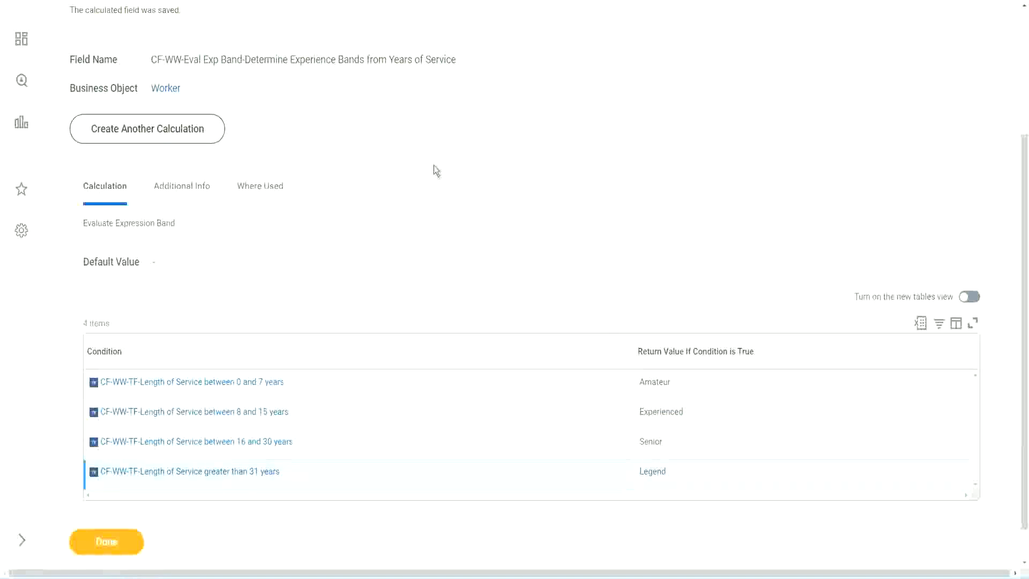
{"action": "scroll", "coordinate": [437, 170], "scroll_direction": "up", "scroll_amount": 3}
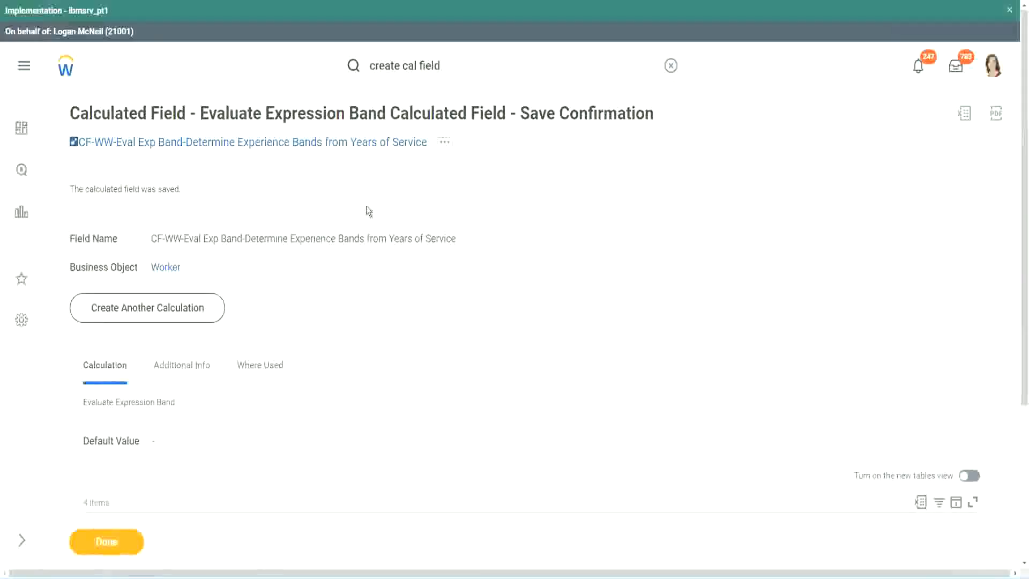
Copy the saved calculated field's name and look over its default value and condition table.
{"action": "right_click", "coordinate": [337, 143]}
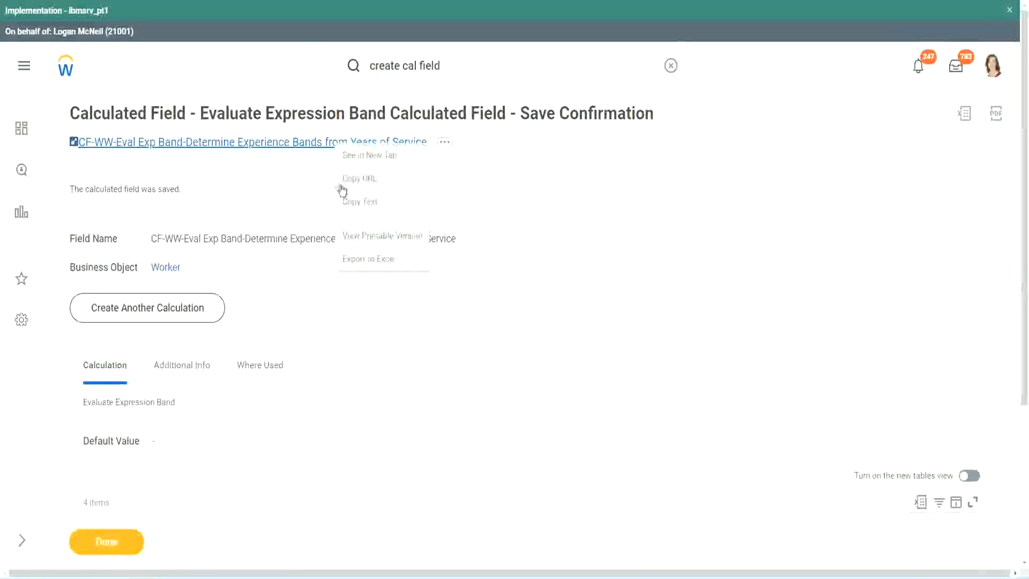
{"action": "left_click", "coordinate": [359, 208]}
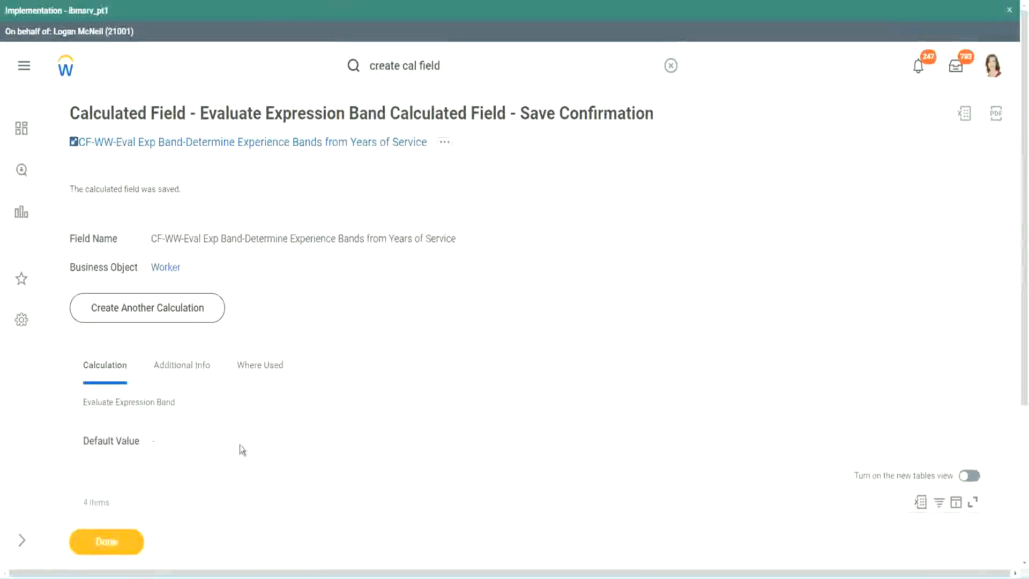
{"action": "scroll", "coordinate": [340, 415], "scroll_direction": "down", "scroll_amount": 3}
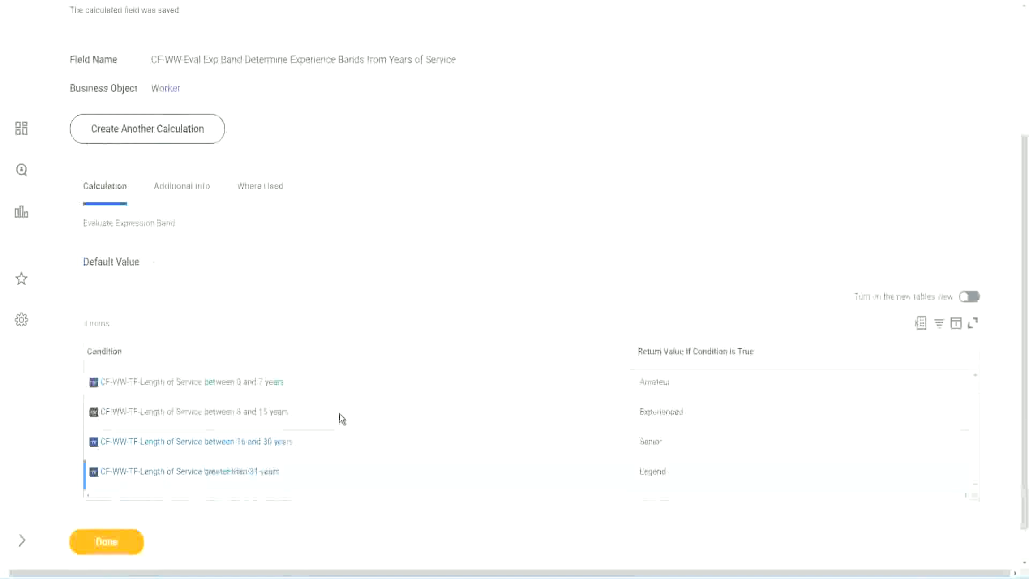
{"action": "scroll", "coordinate": [339, 413], "scroll_direction": "down", "scroll_amount": 1}
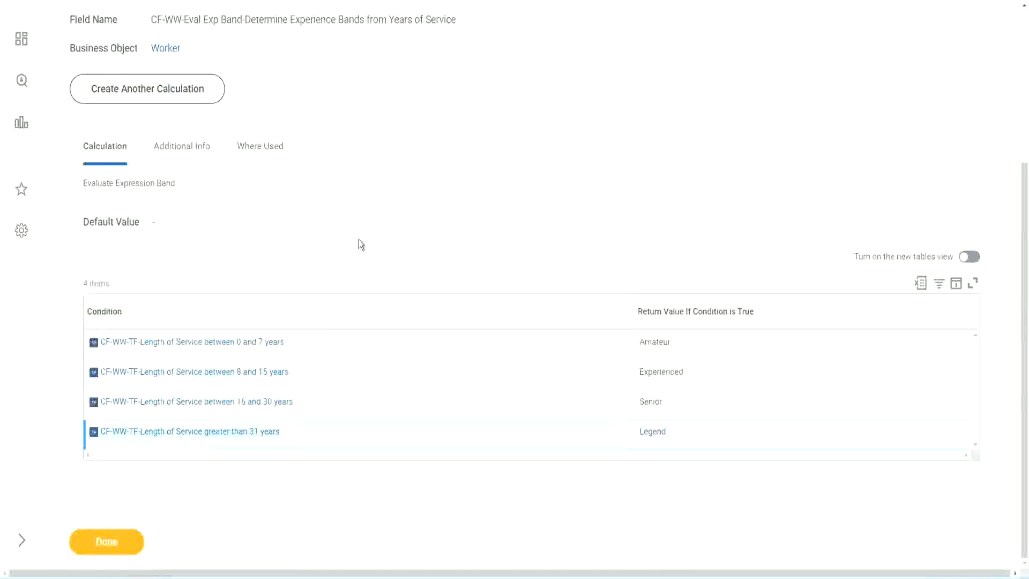
{"action": "scroll", "coordinate": [359, 241], "scroll_direction": "up", "scroll_amount": 2}
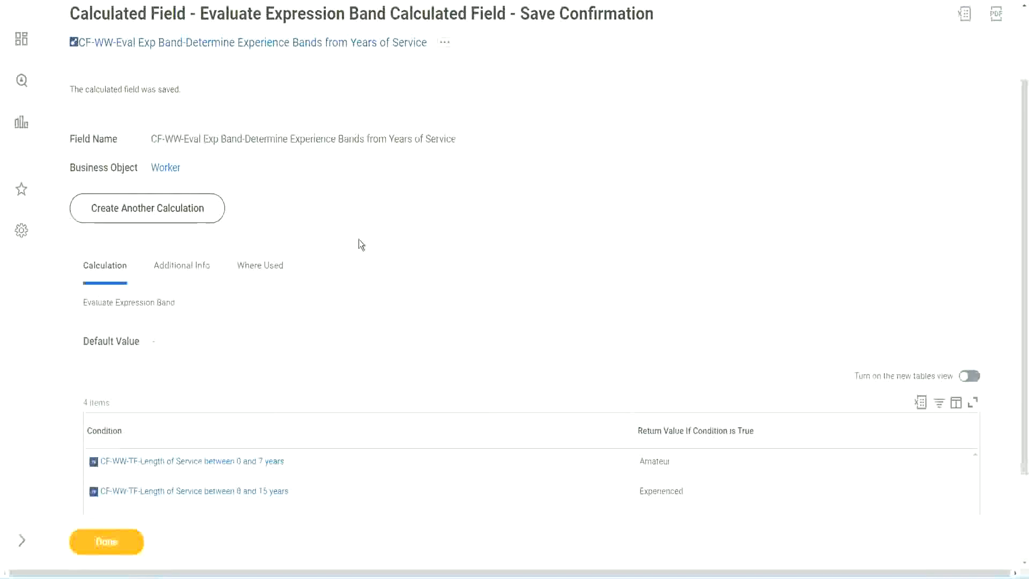
{"action": "scroll", "coordinate": [359, 239], "scroll_direction": "down", "scroll_amount": 2}
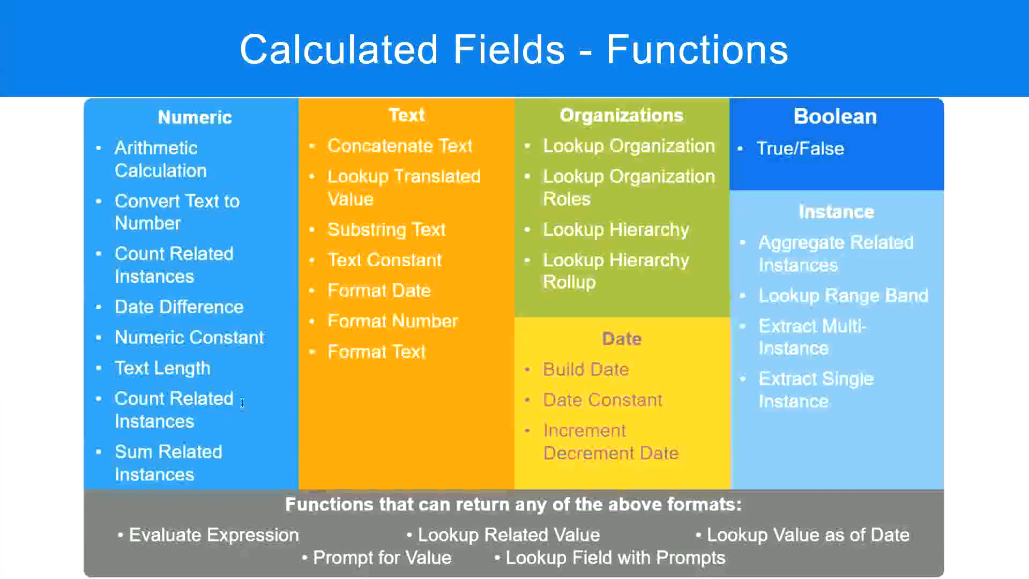
Switch from the slides back to Workday and finish the calculated field's save confirmation.
{"action": "key", "text": "alt+Tab"}
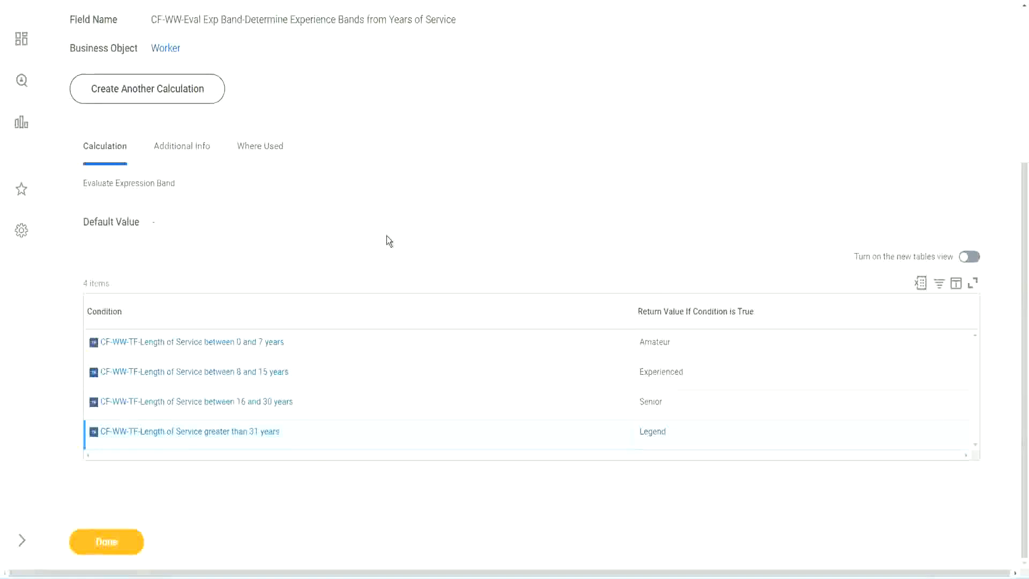
{"action": "scroll", "coordinate": [386, 237], "scroll_direction": "up", "scroll_amount": 2}
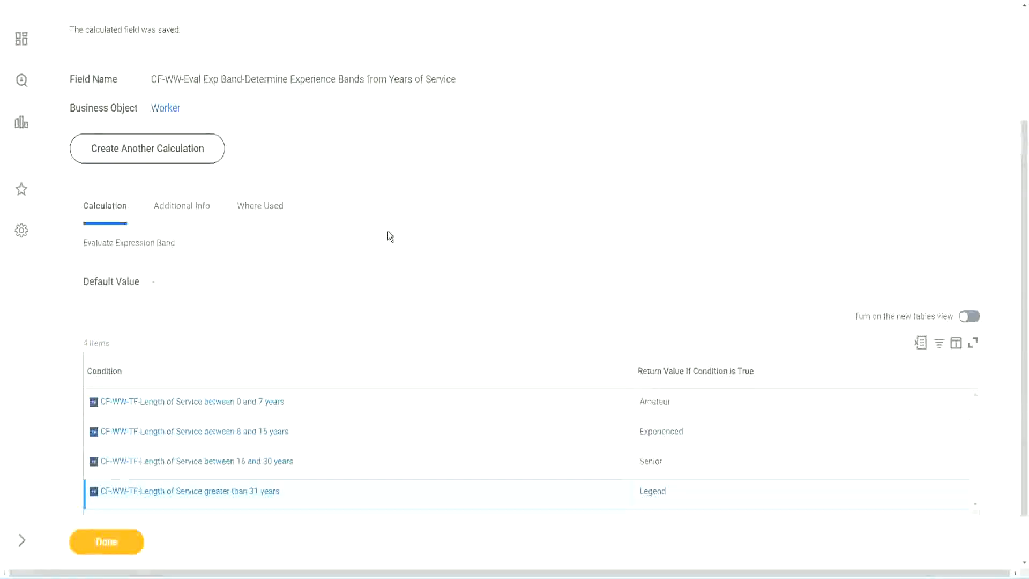
{"action": "scroll", "coordinate": [389, 237], "scroll_direction": "up", "scroll_amount": 3}
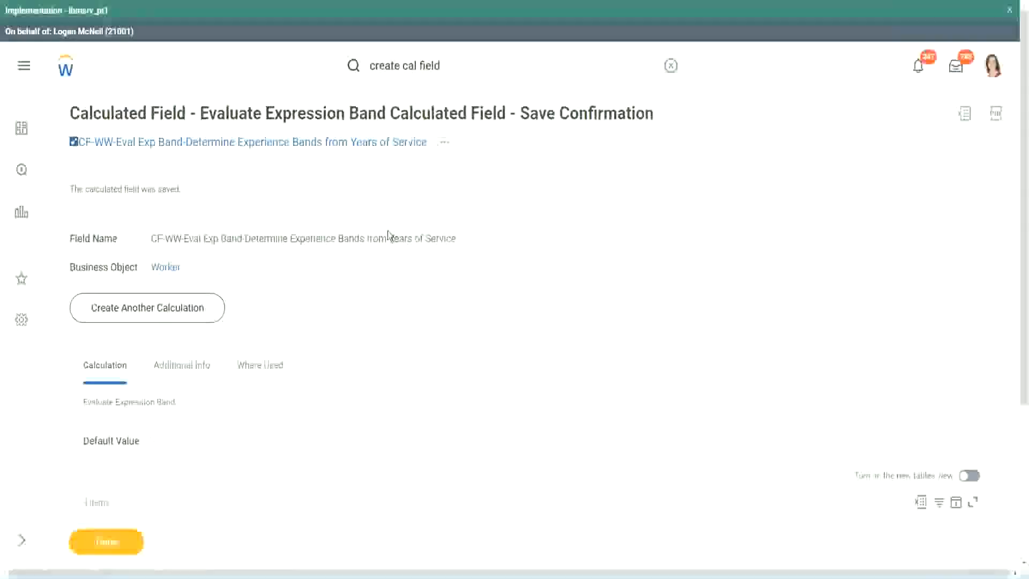
{"action": "scroll", "coordinate": [216, 410], "scroll_direction": "down", "scroll_amount": 4}
{"action": "left_click", "coordinate": [110, 547]}
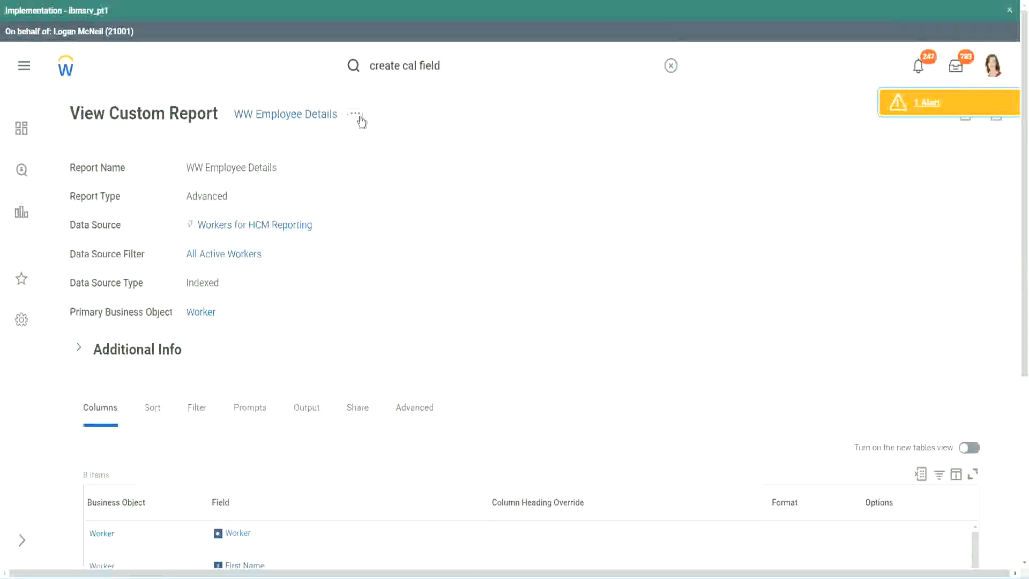
Open the WW Employee Details custom report for editing.
{"action": "left_click", "coordinate": [356, 114]}
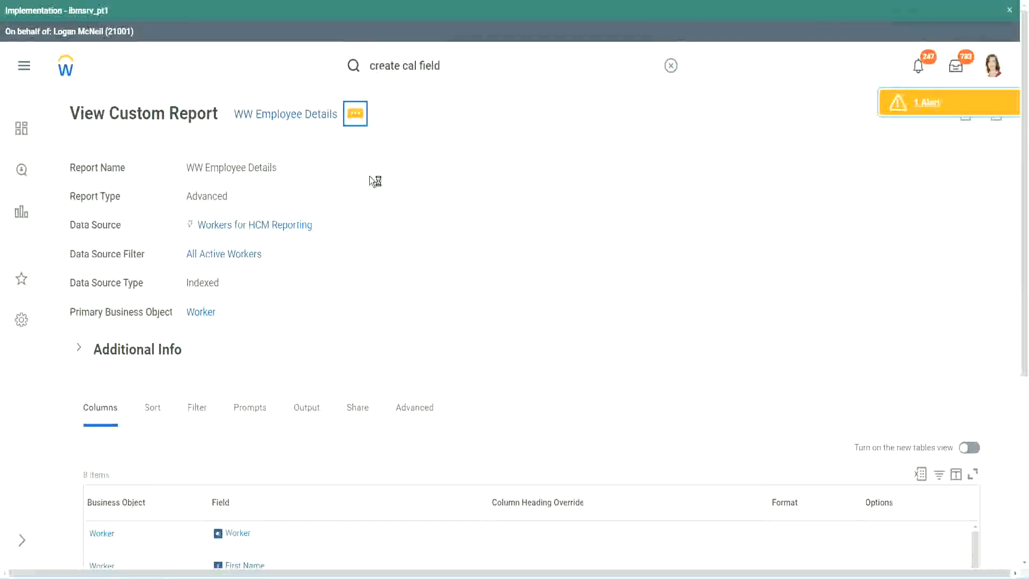
{"action": "mouse_move", "coordinate": [395, 172]}
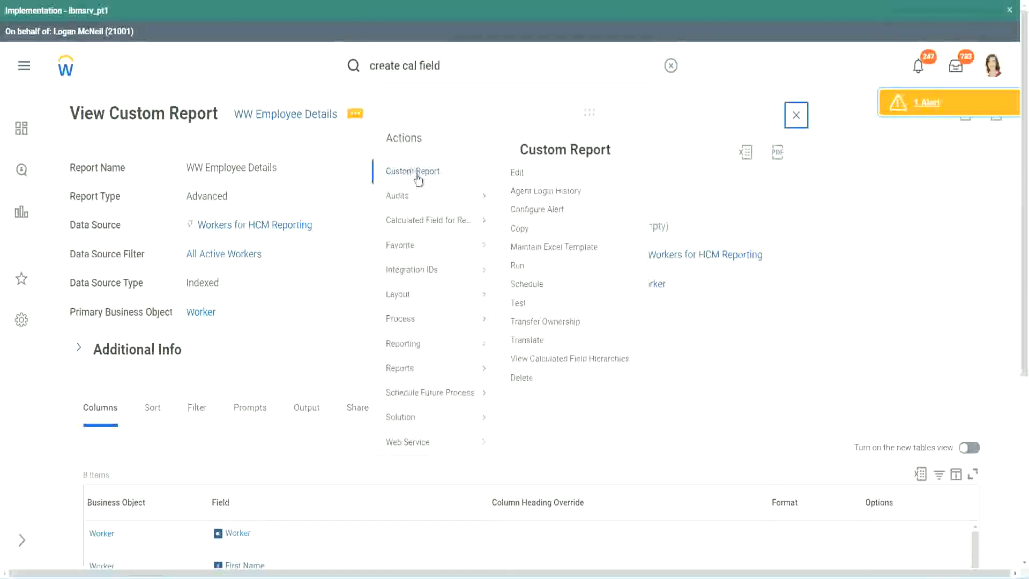
{"action": "left_click", "coordinate": [523, 174]}
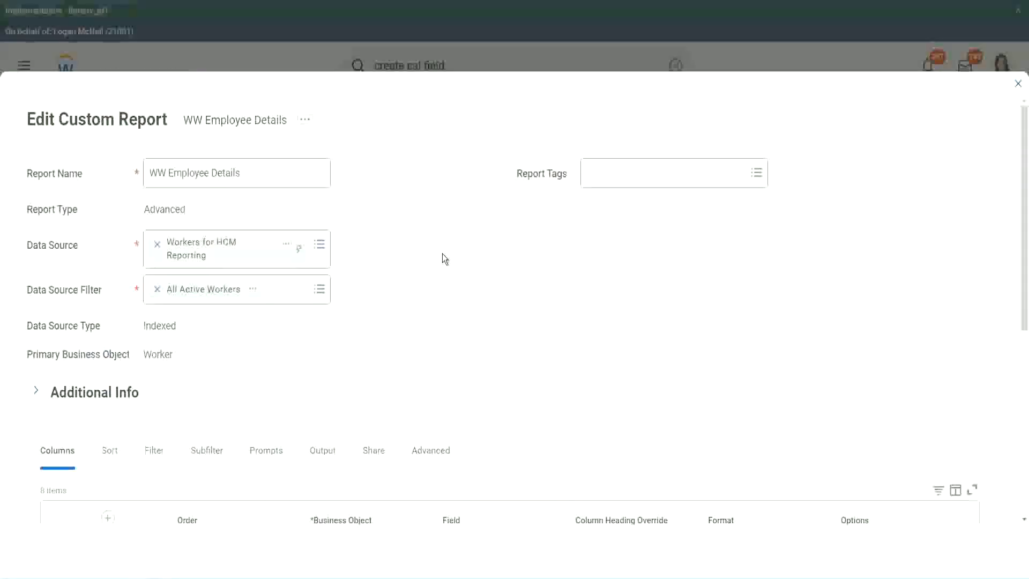
Add an empty column row below the Experience Bands row in the report's columns.
{"action": "scroll", "coordinate": [375, 445], "scroll_direction": "down", "scroll_amount": 8}
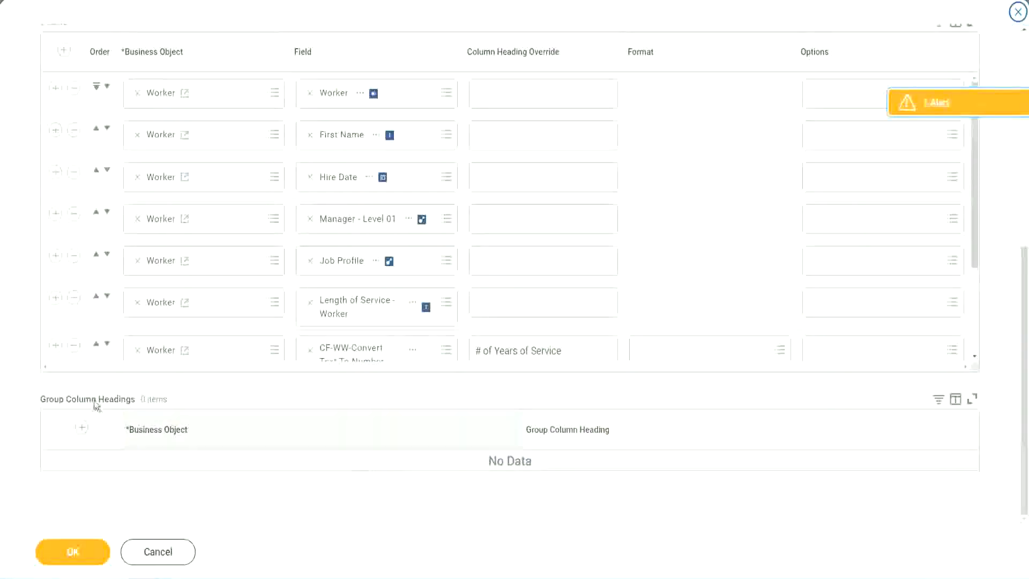
{"action": "scroll", "coordinate": [213, 264], "scroll_direction": "down", "scroll_amount": 3}
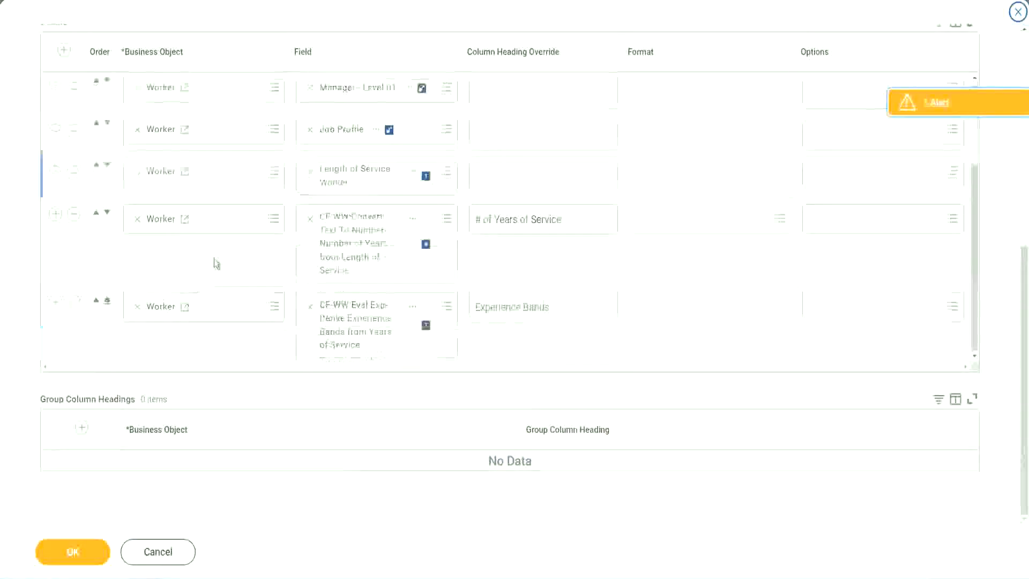
{"action": "left_click", "coordinate": [55, 303]}
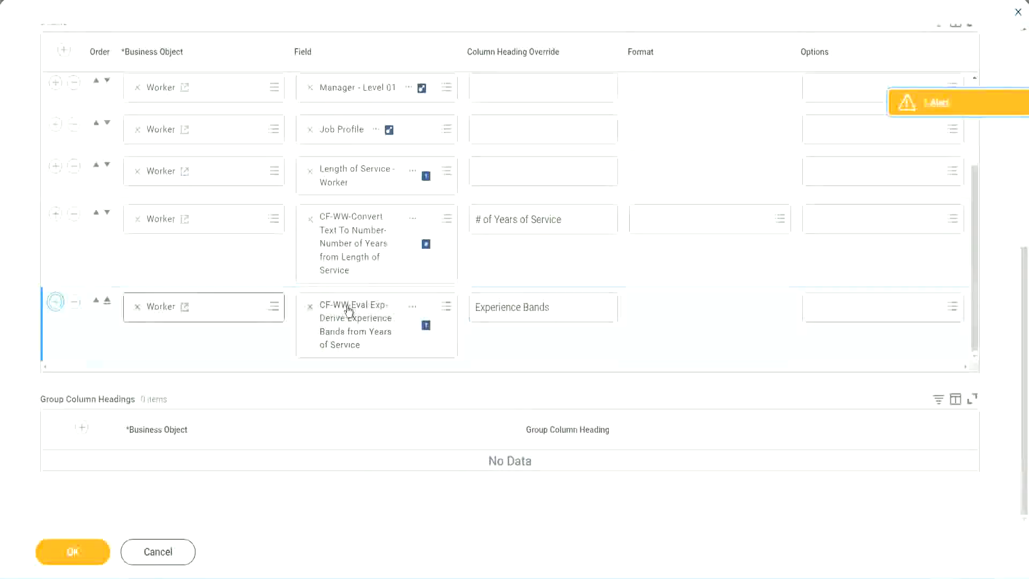
Copy the field name from the Experience Bands row into the new row's field search.
{"action": "scroll", "coordinate": [376, 282], "scroll_direction": "down", "scroll_amount": 1}
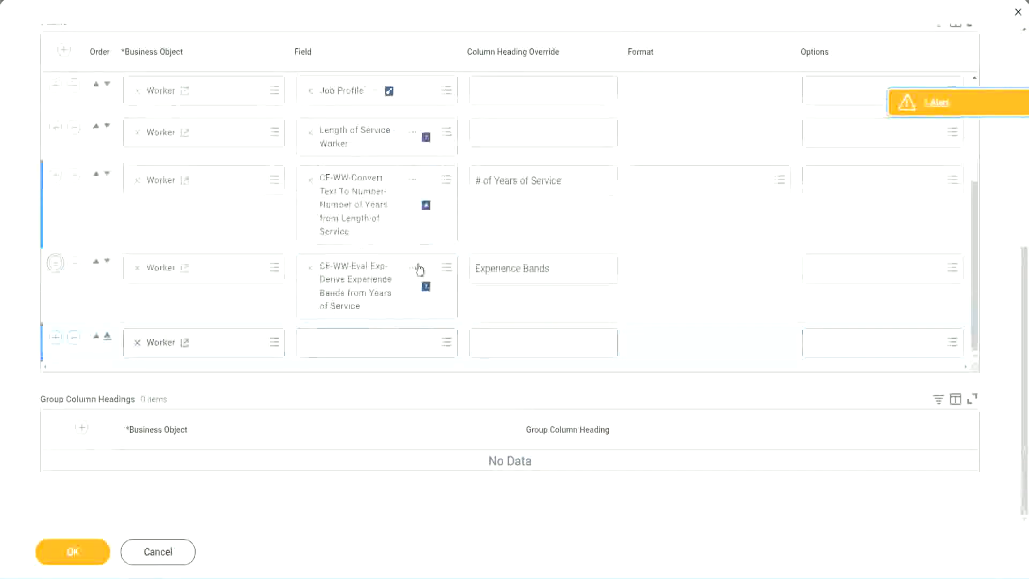
{"action": "right_click", "coordinate": [358, 288]}
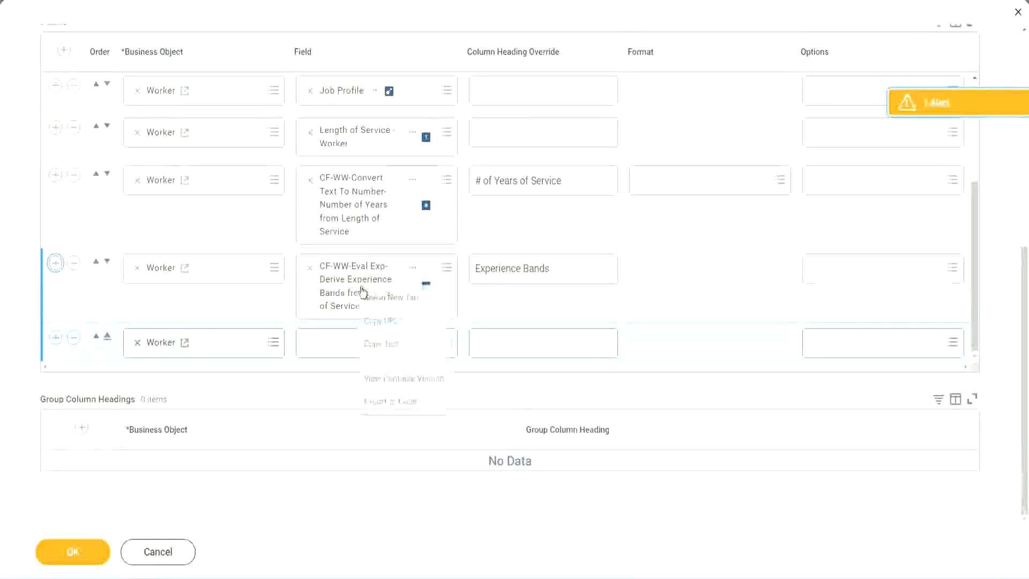
{"action": "left_click", "coordinate": [386, 345]}
{"action": "left_click", "coordinate": [323, 349]}
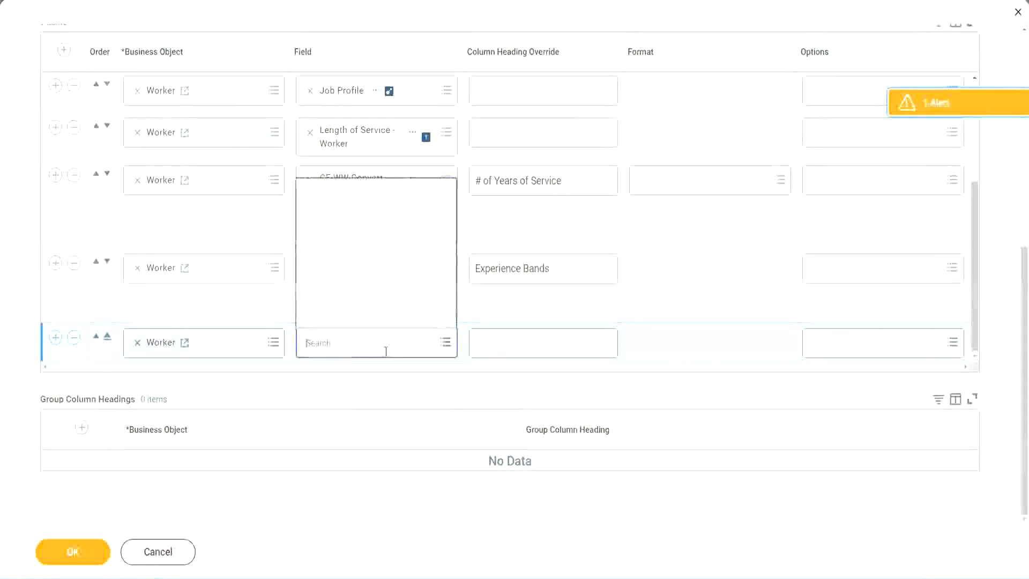
{"action": "key", "text": "ctrl+v"}
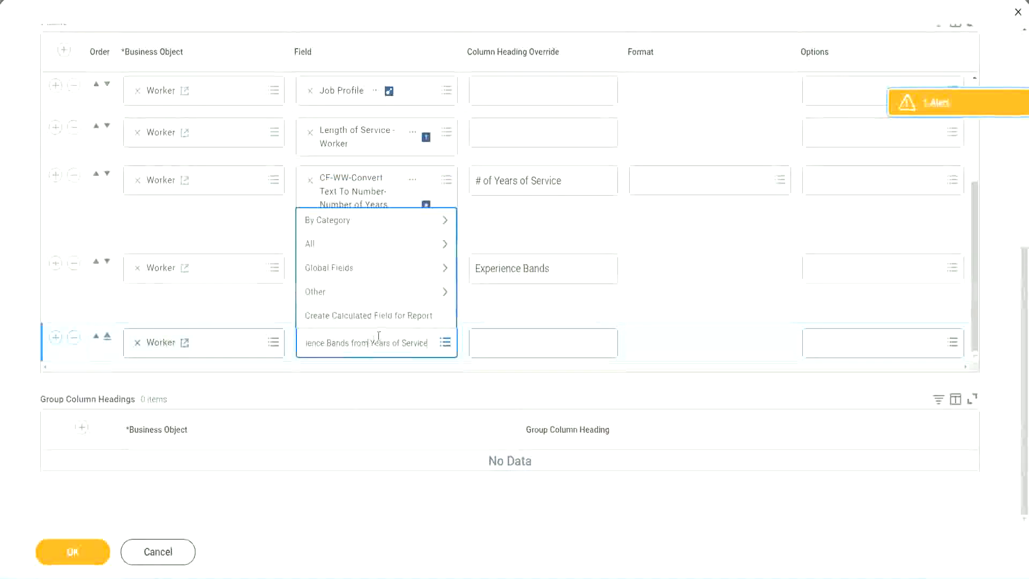
Change the field search to "CF-WW-Eval Exp Band" and select CF-WW-Eval Exp Band-Determine Experience Bands from Years of Service for the new row.
{"action": "key", "text": "ctrl+a"}
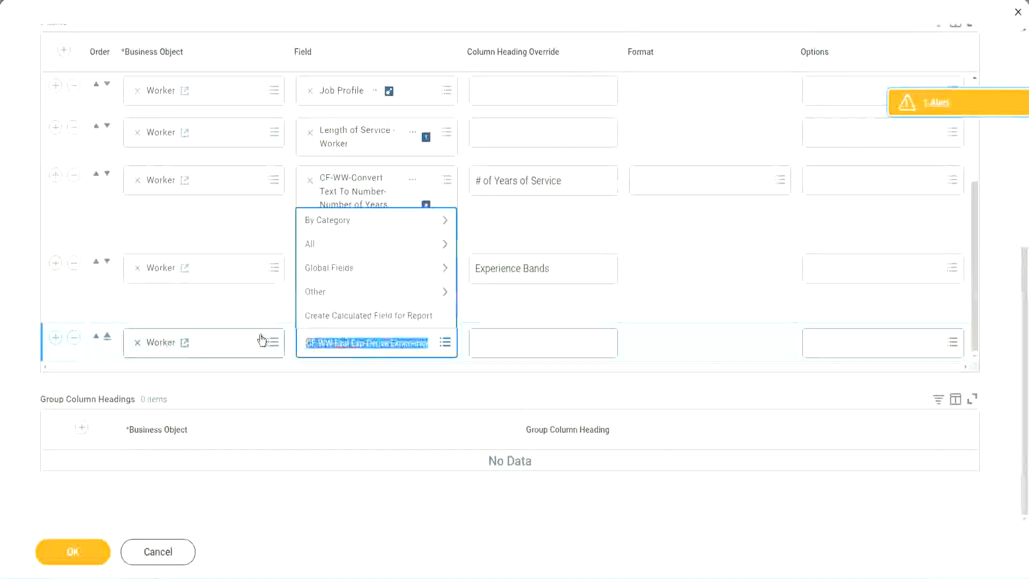
{"action": "left_click", "coordinate": [384, 352]}
{"action": "type", "text": "Band"}
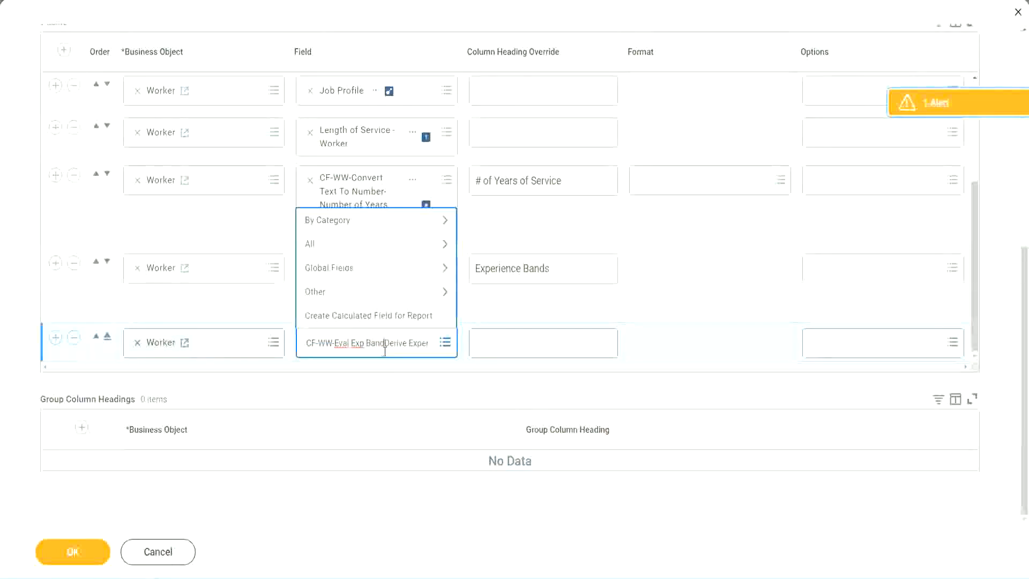
{"action": "key", "text": "Delete"}
{"action": "key", "text": "Delete"}
{"action": "key", "text": "Delete"}
{"action": "key", "text": "Delete"}
{"action": "key", "text": "Delete"}
{"action": "key", "text": "Delete"}
{"action": "key", "text": "Delete"}
{"action": "key", "text": "Delete"}
{"action": "key", "text": "Delete"}
{"action": "key", "text": "Delete"}
{"action": "key", "text": "Delete"}
{"action": "key", "text": "Delete"}
{"action": "key", "text": "Delete"}
{"action": "key", "text": "Delete"}
{"action": "key", "text": "Delete"}
{"action": "key", "text": "Delete"}
{"action": "key", "text": "Delete"}
{"action": "key", "text": "Return"}
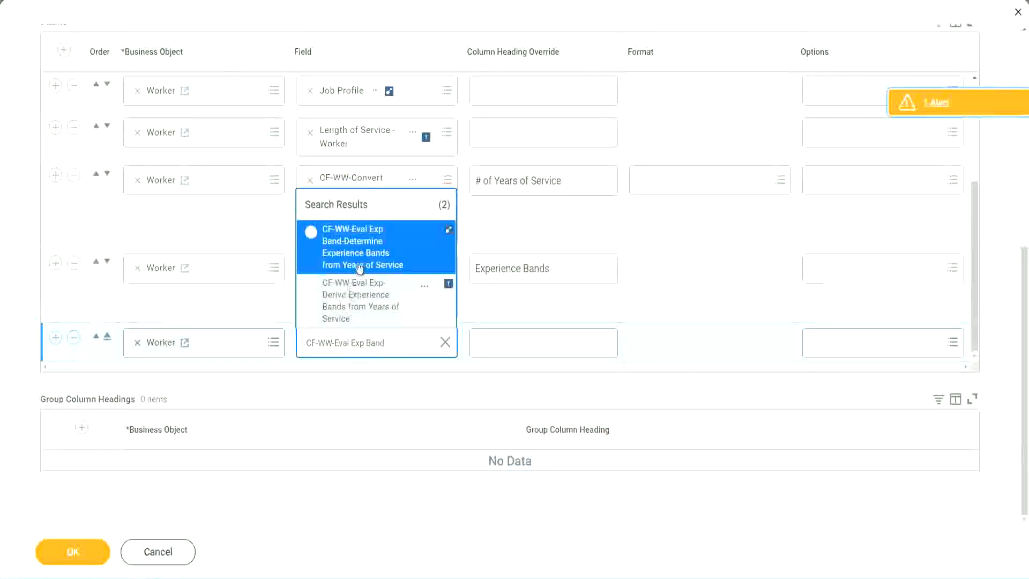
{"action": "left_click", "coordinate": [375, 254]}
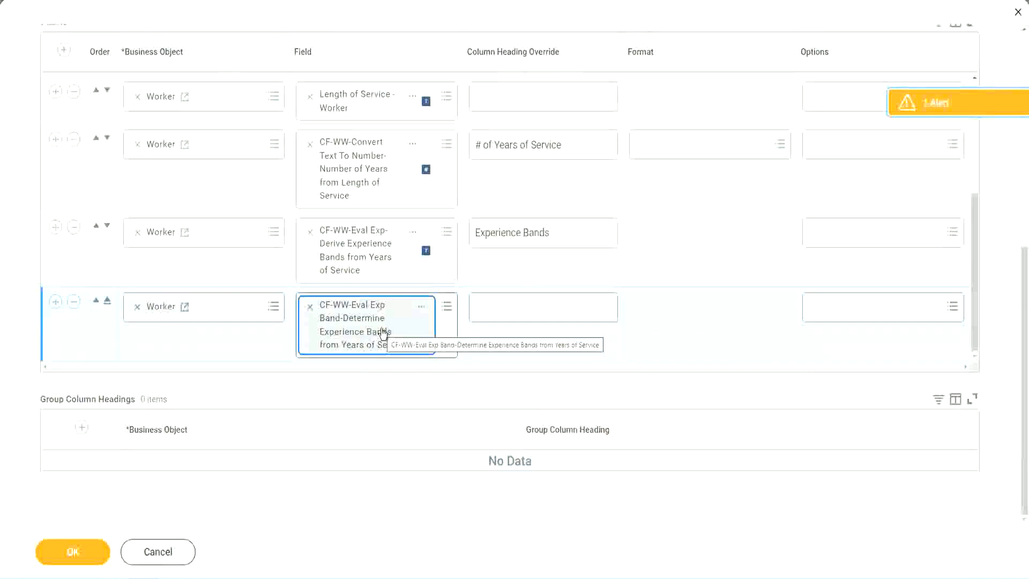
Set the new row's column heading override to "Experience Bands (Eval Exp Bands)", reusing the heading text from the row above, and save the report changes.
{"action": "left_click", "coordinate": [566, 233]}
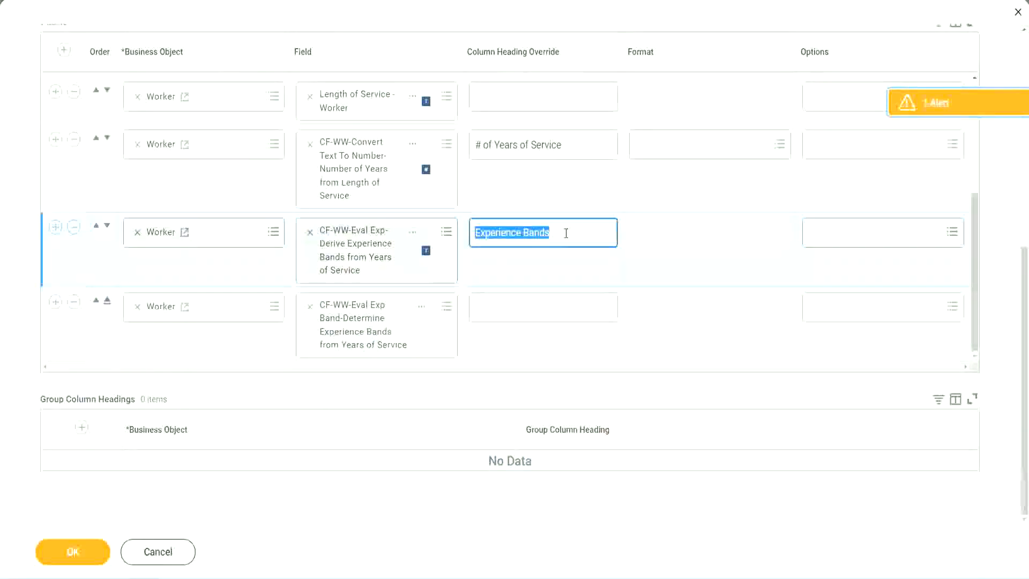
{"action": "left_click", "coordinate": [499, 306]}
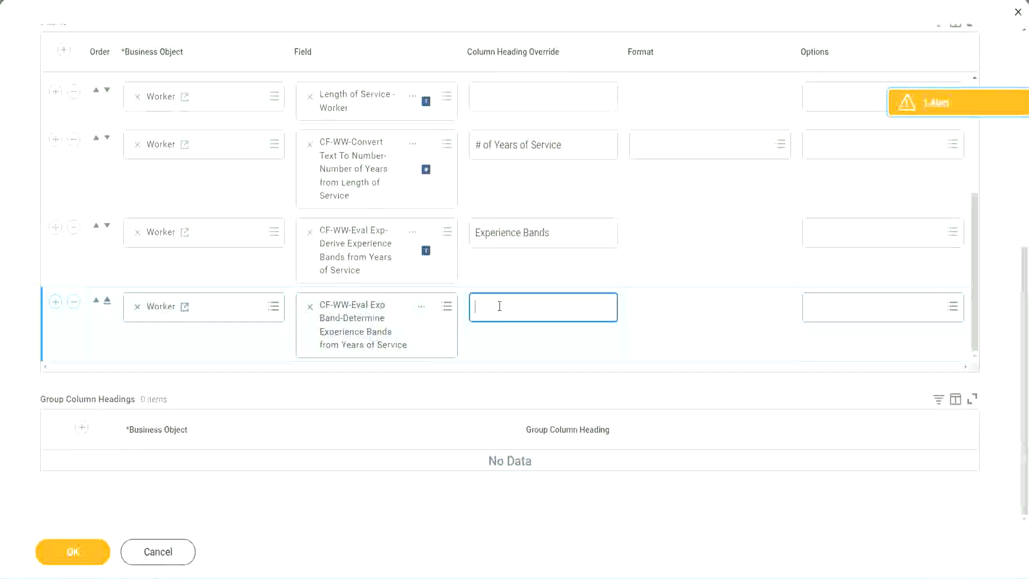
{"action": "key", "text": "ctrl+v"}
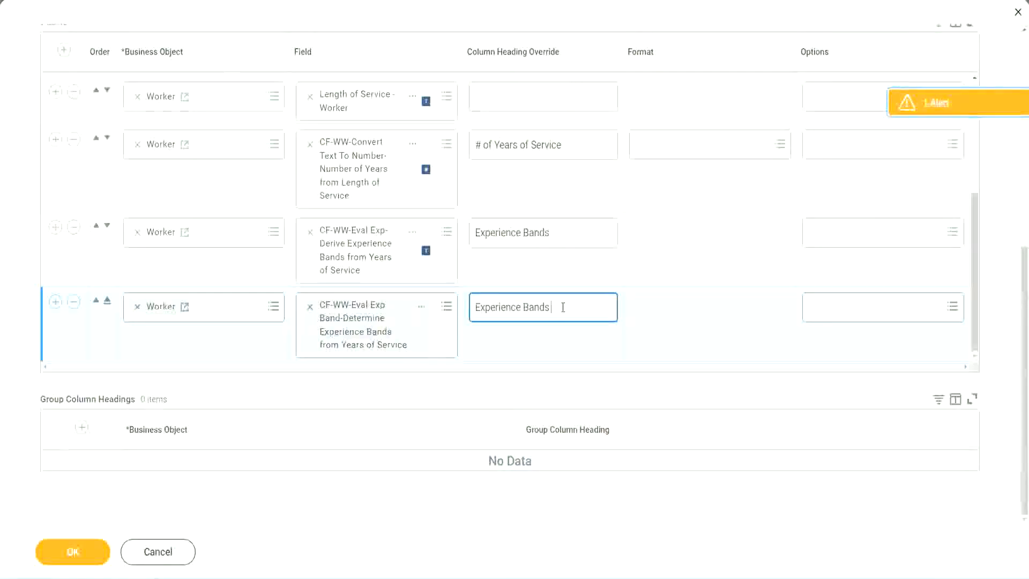
{"action": "type", "text": "(Eval E"}
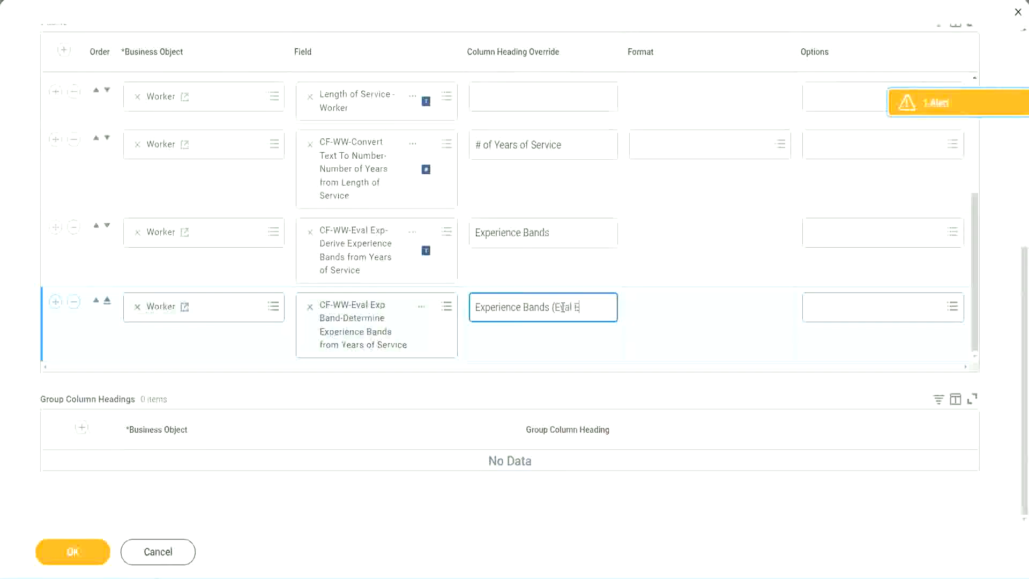
{"action": "type", "text": "xp Bands)"}
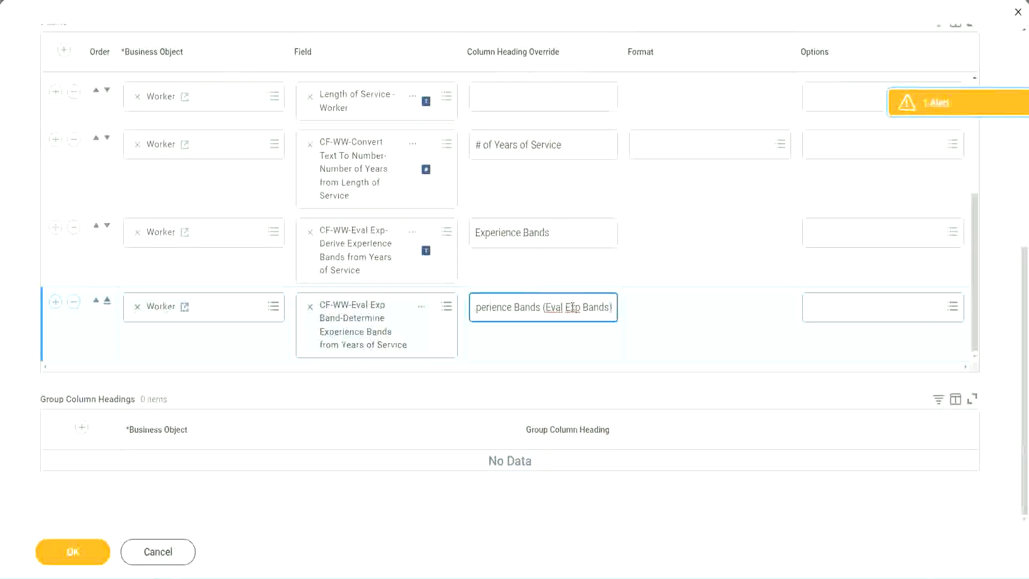
{"action": "double_click", "coordinate": [574, 307]}
{"action": "left_click", "coordinate": [592, 304]}
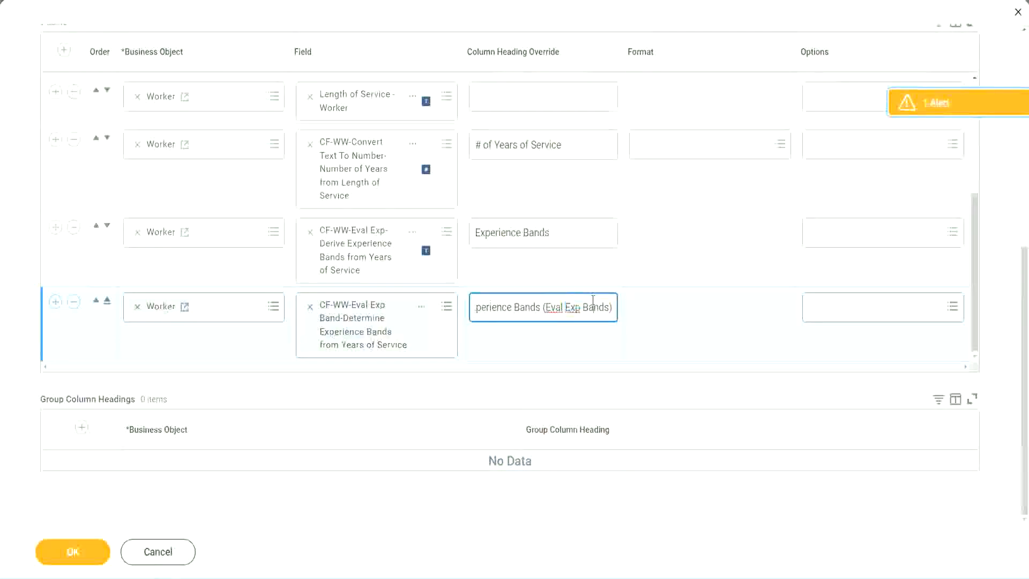
{"action": "left_click", "coordinate": [79, 554]}
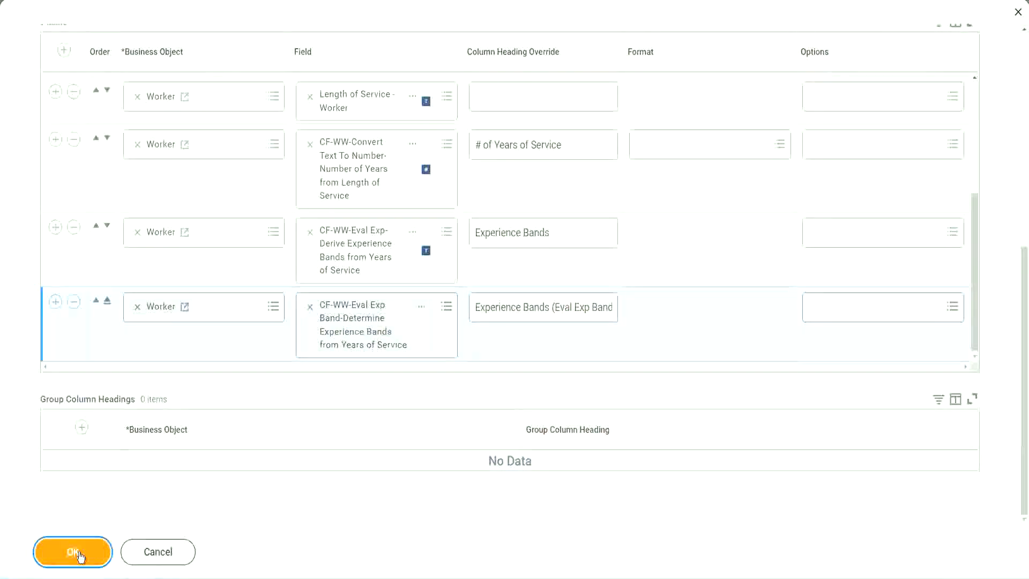